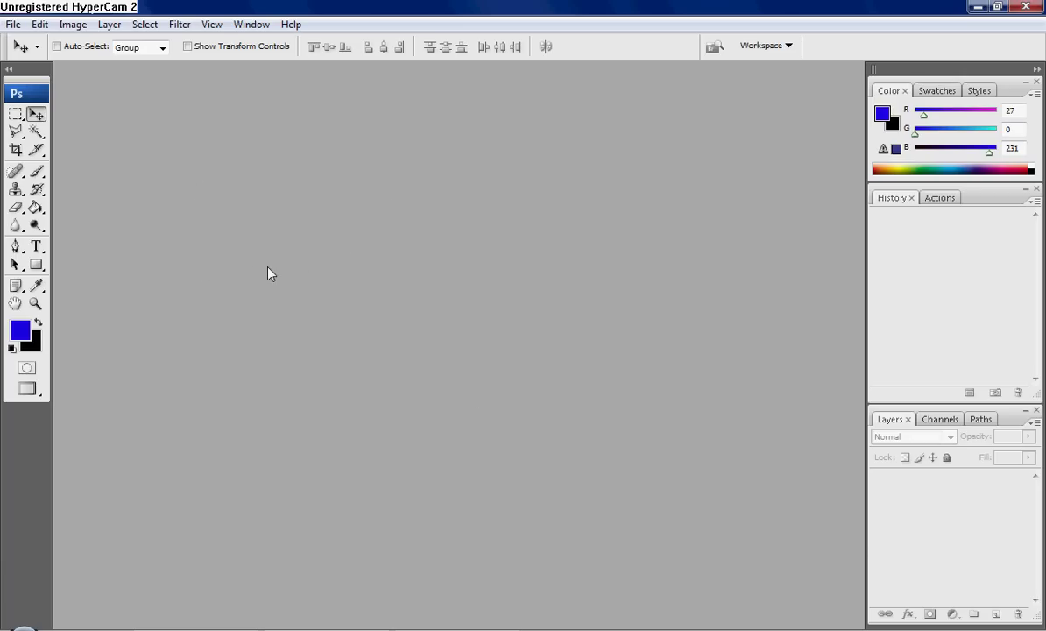
Create a new white 500 × 550 px, 72 ppi RGB document
{"action": "left_click", "coordinate": [17, 25]}
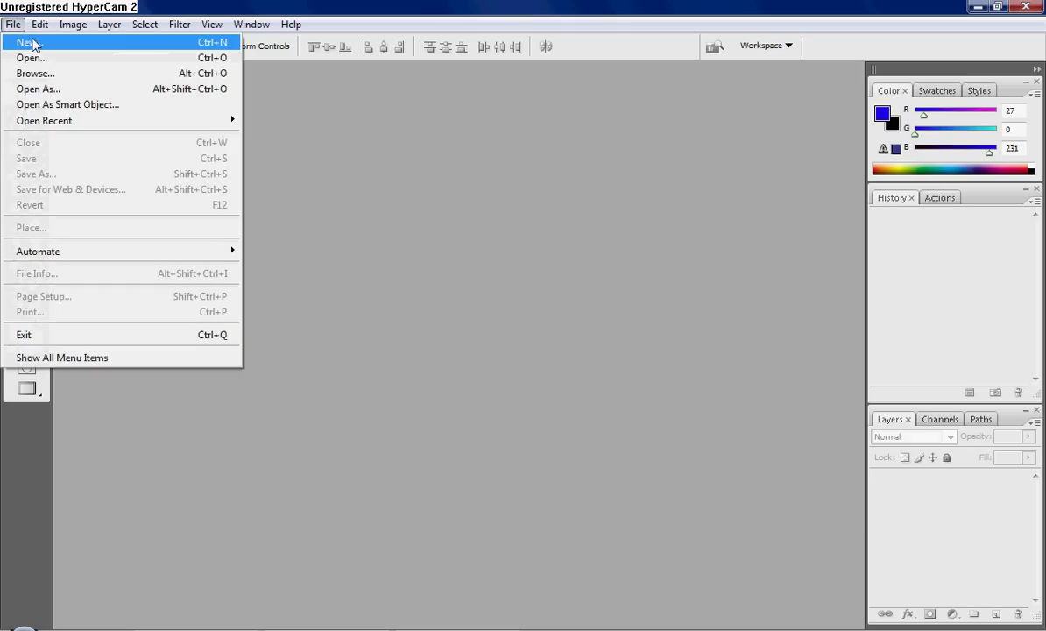
{"action": "left_click", "coordinate": [31, 44]}
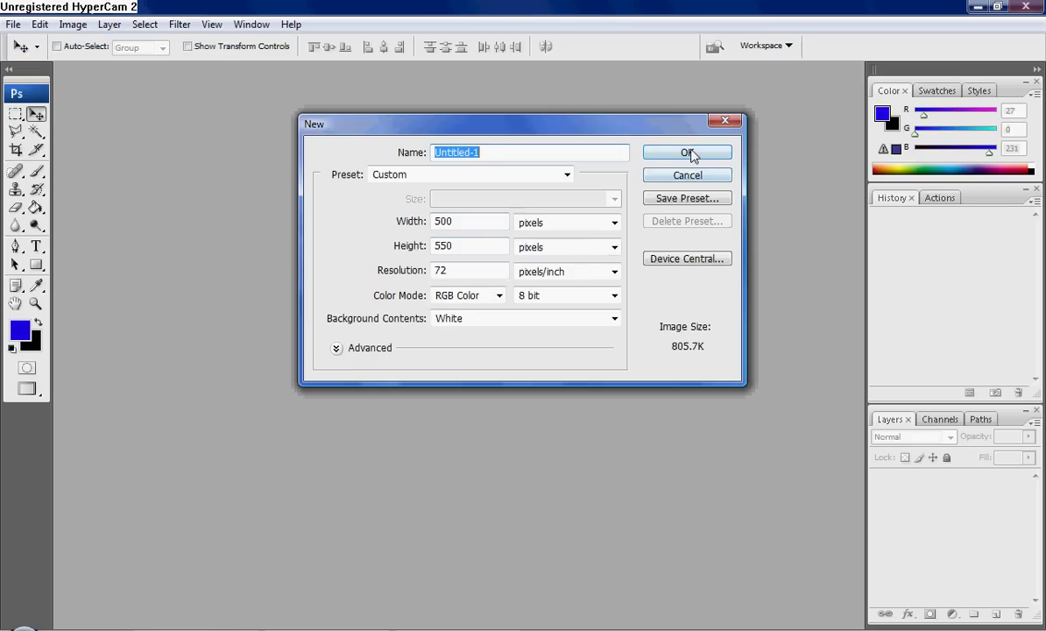
{"action": "left_click", "coordinate": [690, 158]}
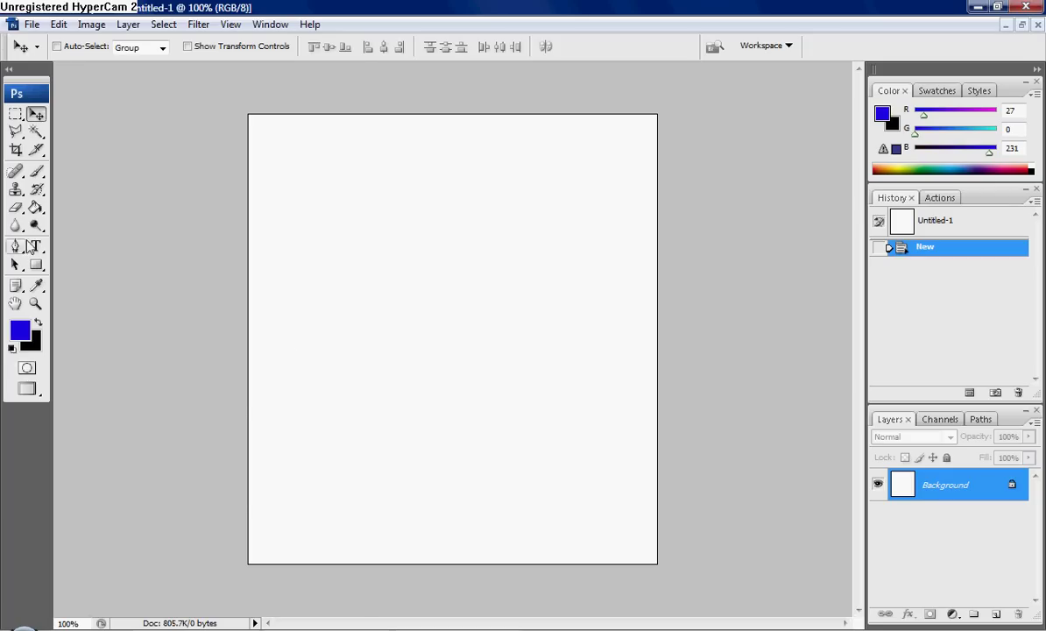
Type 'david' in a text box across the canvas centre and commit it
{"action": "left_click", "coordinate": [36, 246]}
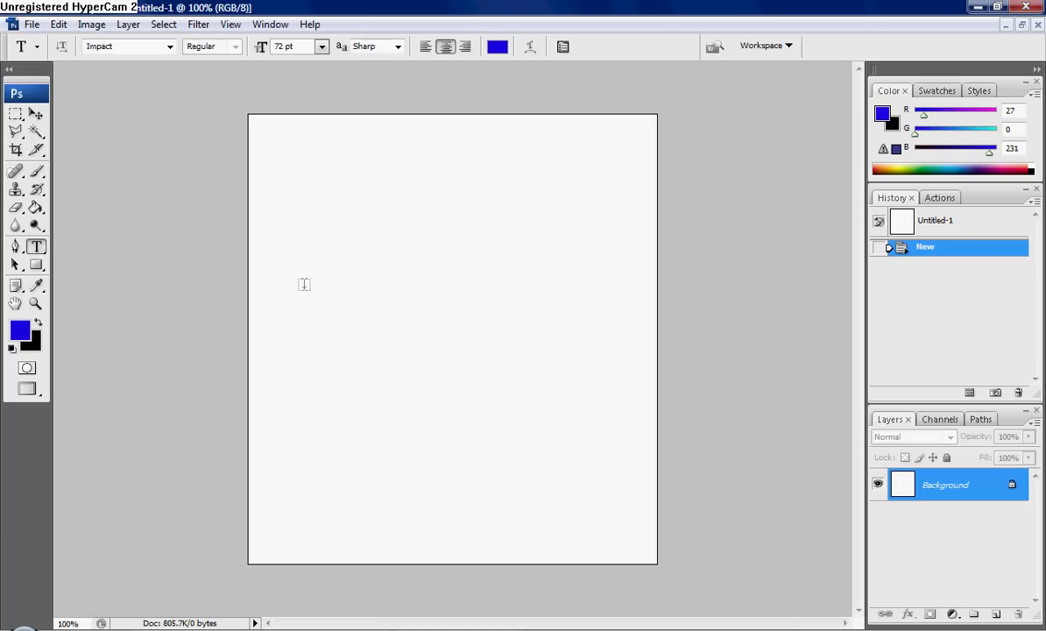
{"action": "left_click_drag", "start_coordinate": [317, 293], "coordinate": [587, 371]}
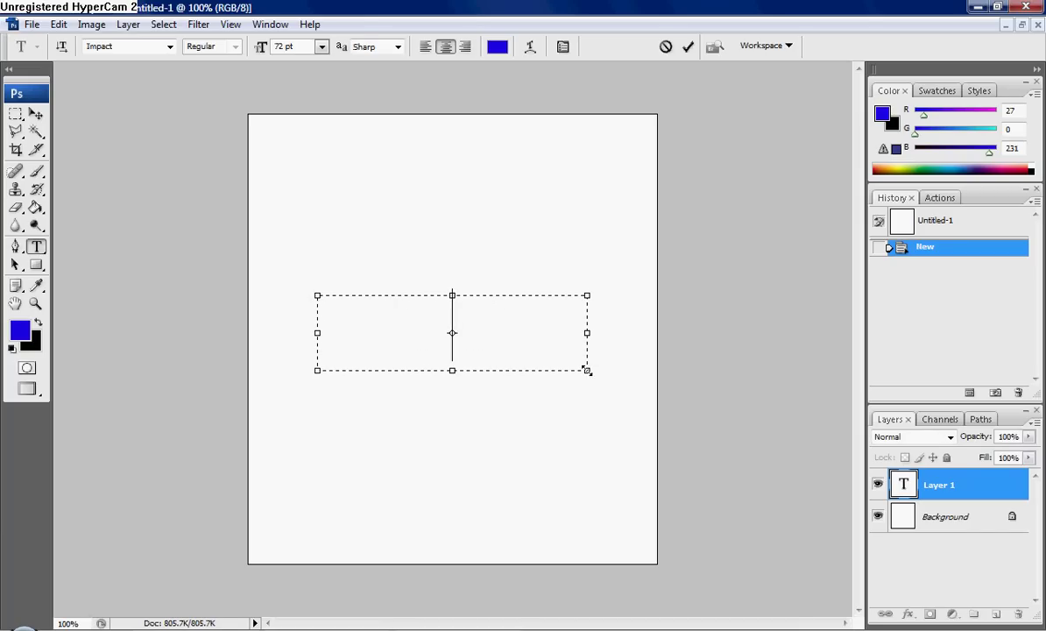
{"action": "type", "text": "d"}
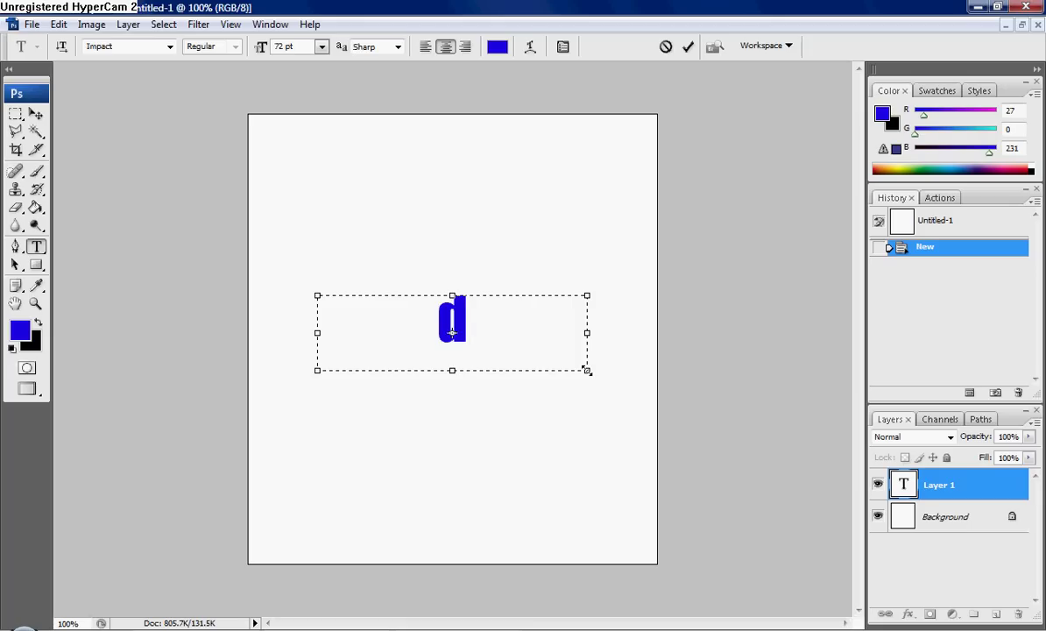
{"action": "type", "text": "avid"}
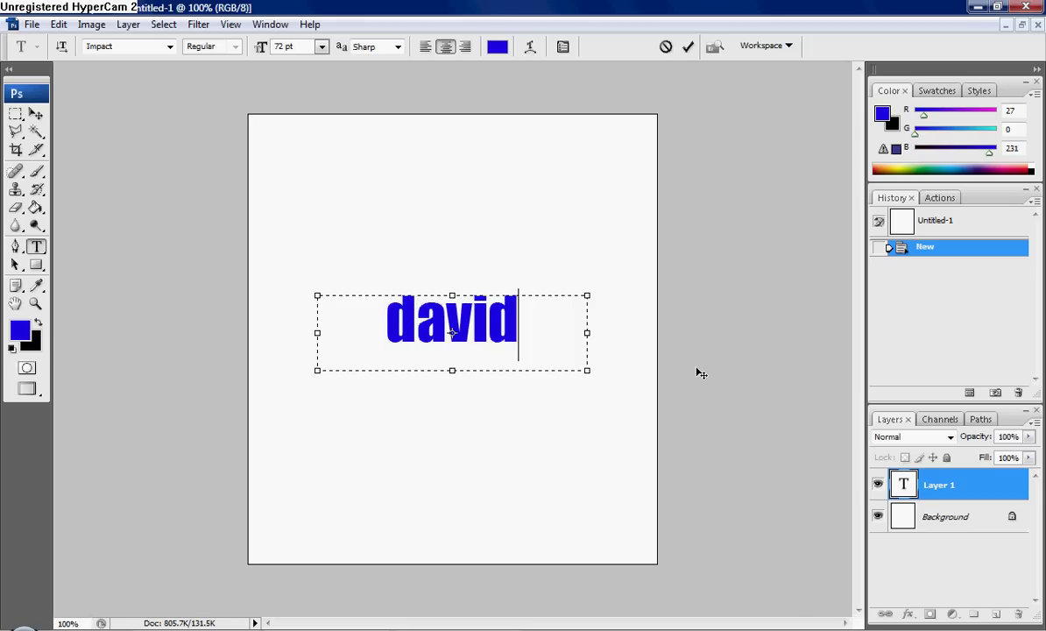
{"action": "left_click", "coordinate": [690, 48]}
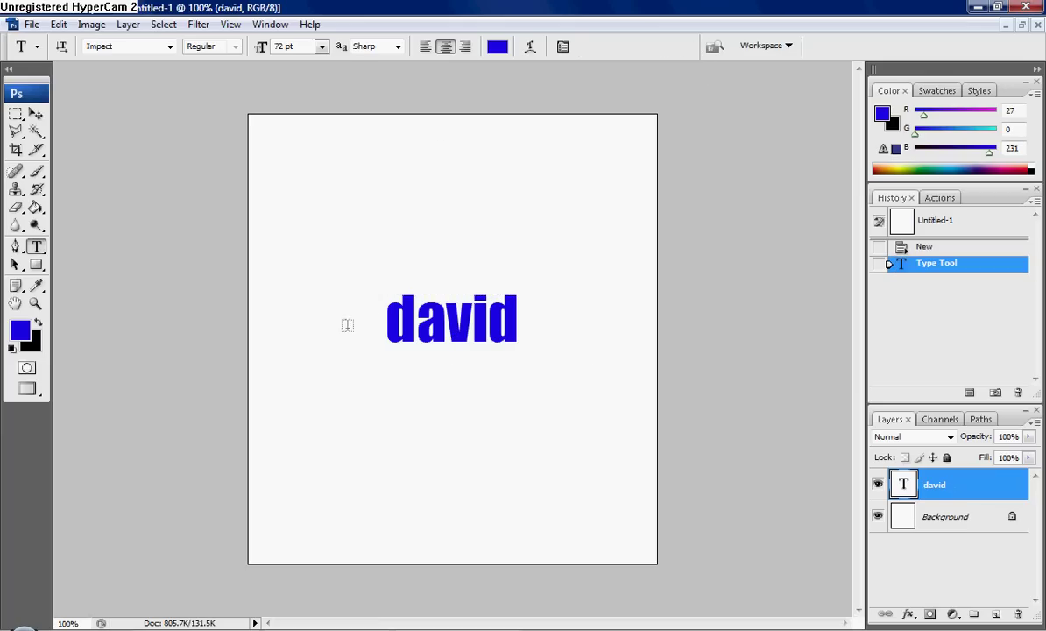
Check that the text uses the Impact font at 72 pt
{"action": "left_click", "coordinate": [171, 49]}
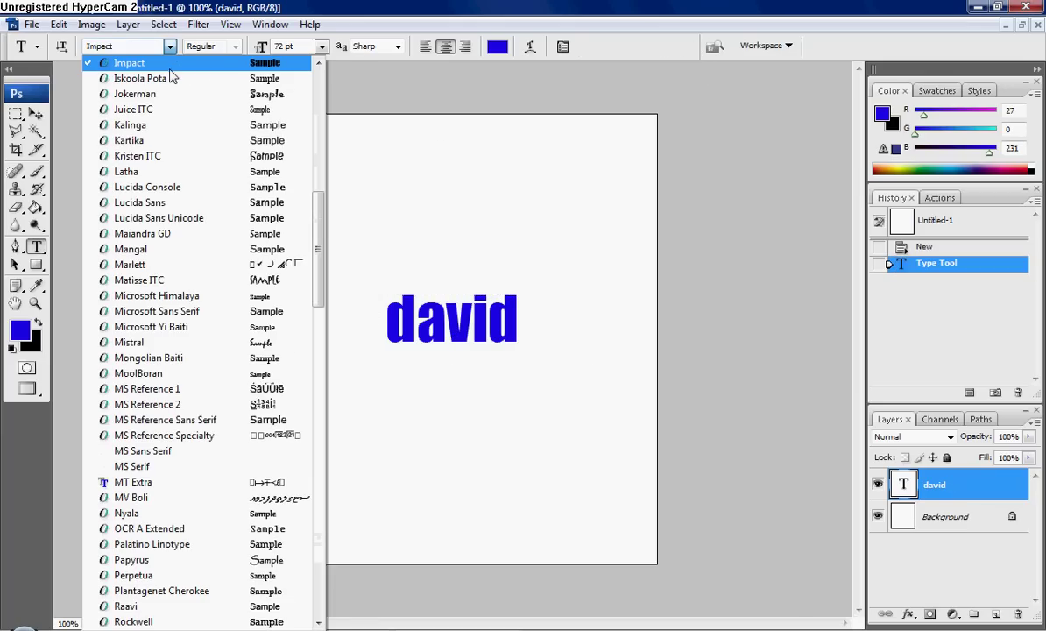
{"action": "left_click", "coordinate": [379, 74]}
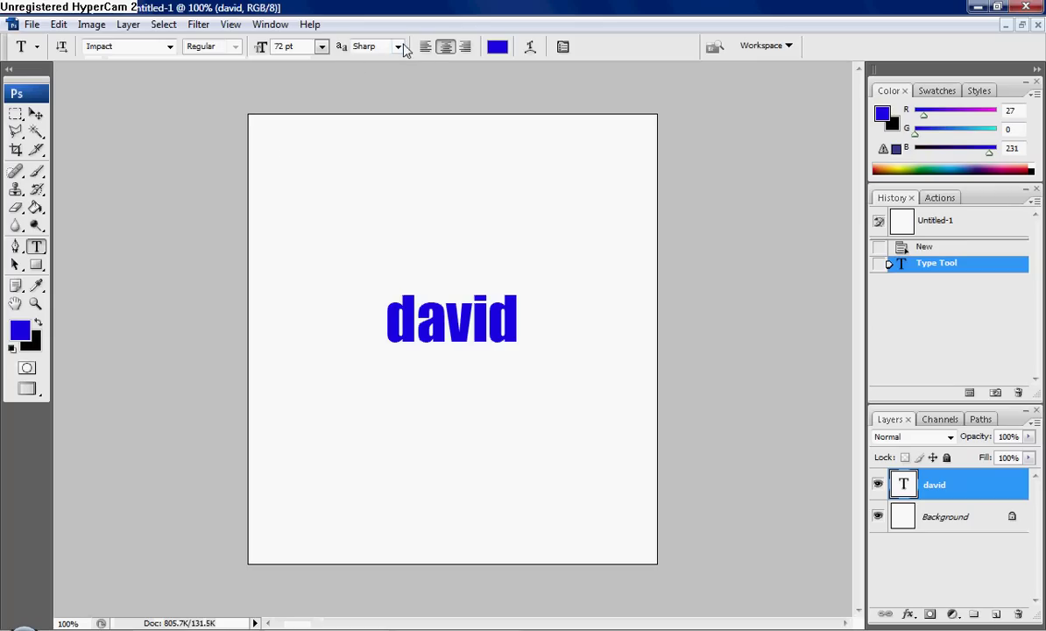
{"action": "left_click", "coordinate": [322, 49]}
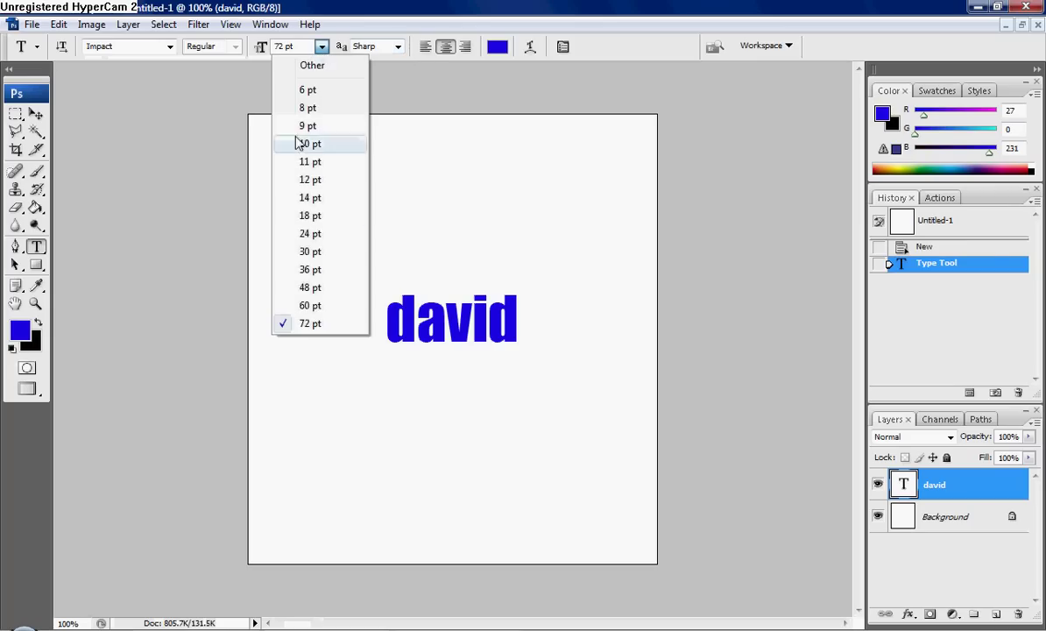
Keep the size at 72 pt, open Liquify, and rasterize the type layer
{"action": "left_click", "coordinate": [310, 323]}
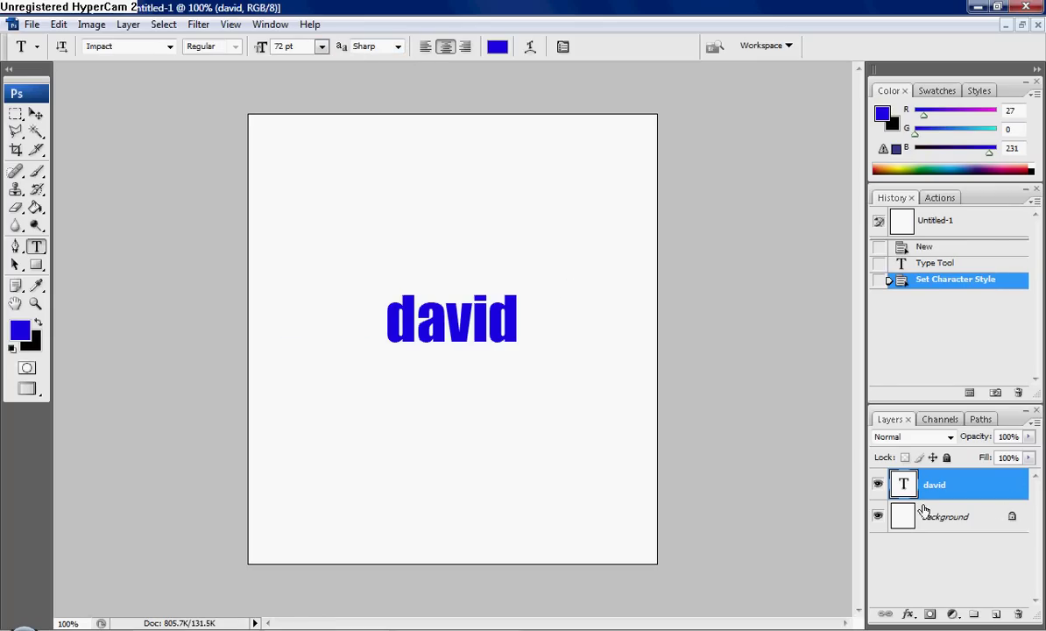
{"action": "left_click", "coordinate": [200, 24]}
{"action": "left_click", "coordinate": [239, 124]}
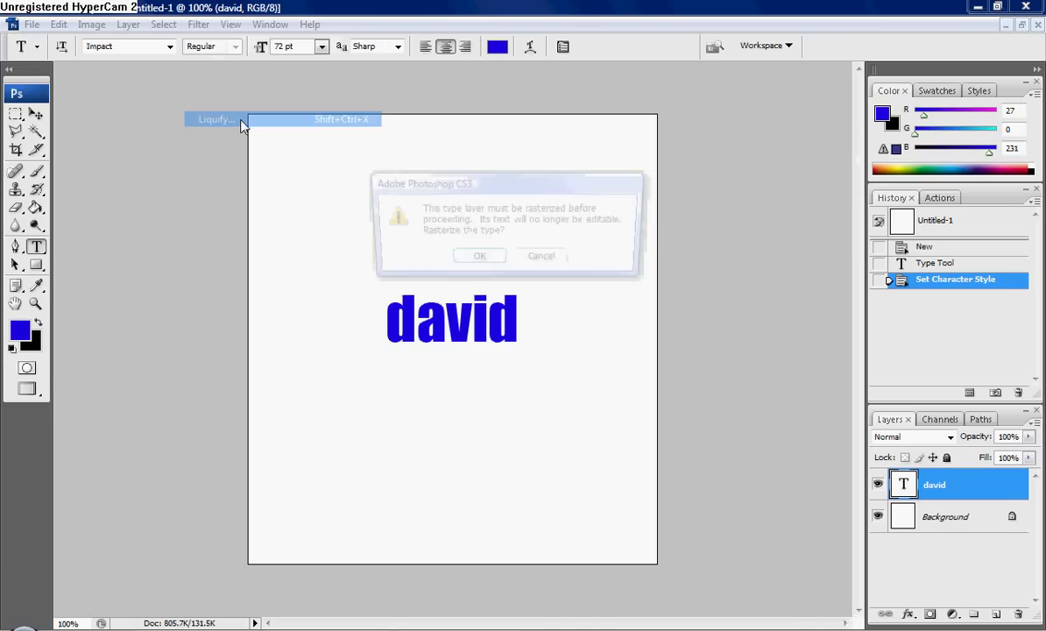
{"action": "left_click", "coordinate": [472, 259]}
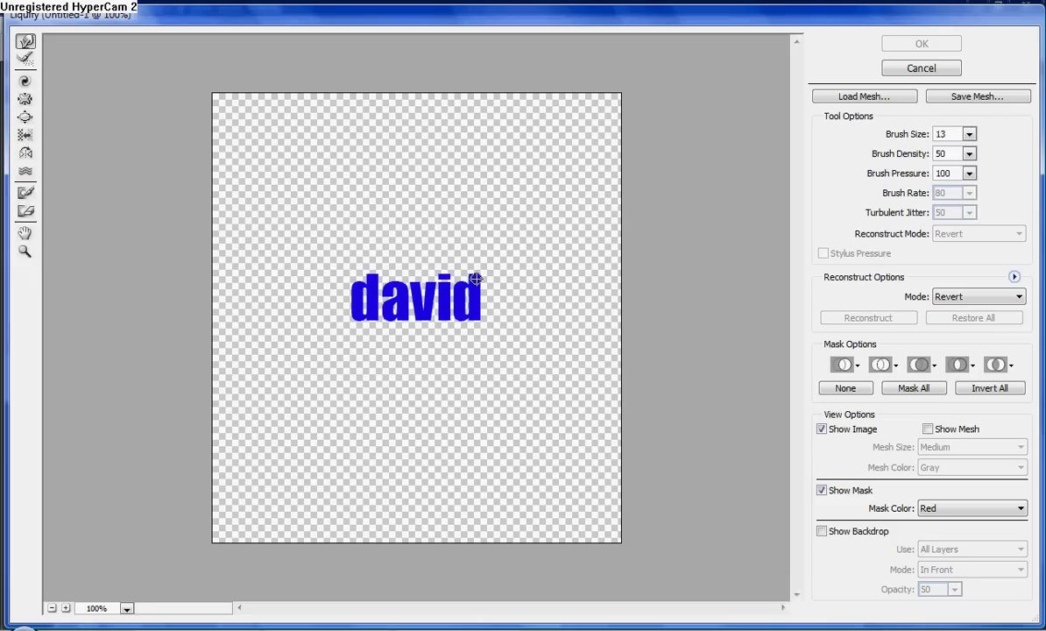
Pull the david letters into jagged spikes with Forward Warp and apply Liquify
{"action": "mouse_move", "coordinate": [478, 280]}
{"action": "left_mouse_down"}
{"action": "mouse_move", "coordinate": [488, 306]}
{"action": "mouse_move", "coordinate": [479, 317]}
{"action": "left_mouse_up"}
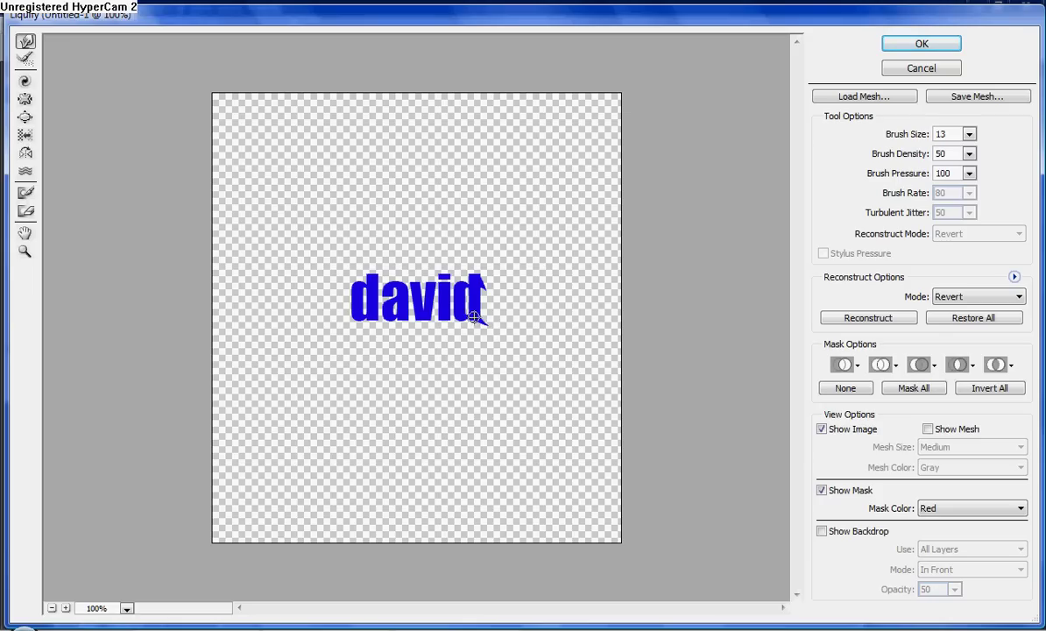
{"action": "mouse_move", "coordinate": [474, 317]}
{"action": "left_mouse_down"}
{"action": "mouse_move", "coordinate": [460, 322]}
{"action": "mouse_move", "coordinate": [463, 337]}
{"action": "mouse_move", "coordinate": [460, 281]}
{"action": "mouse_move", "coordinate": [438, 280]}
{"action": "mouse_move", "coordinate": [432, 262]}
{"action": "left_mouse_up"}
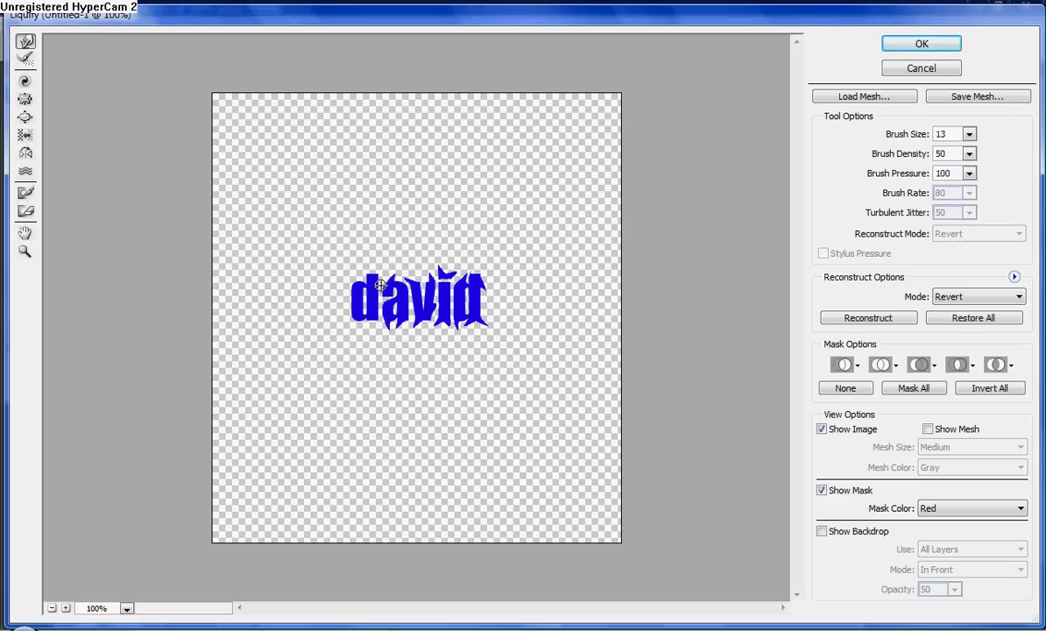
{"action": "mouse_move", "coordinate": [351, 264]}
{"action": "left_mouse_down"}
{"action": "mouse_move", "coordinate": [389, 270]}
{"action": "mouse_move", "coordinate": [368, 297]}
{"action": "mouse_move", "coordinate": [387, 337]}
{"action": "mouse_move", "coordinate": [355, 306]}
{"action": "left_mouse_up"}
{"action": "left_click", "coordinate": [943, 49]}
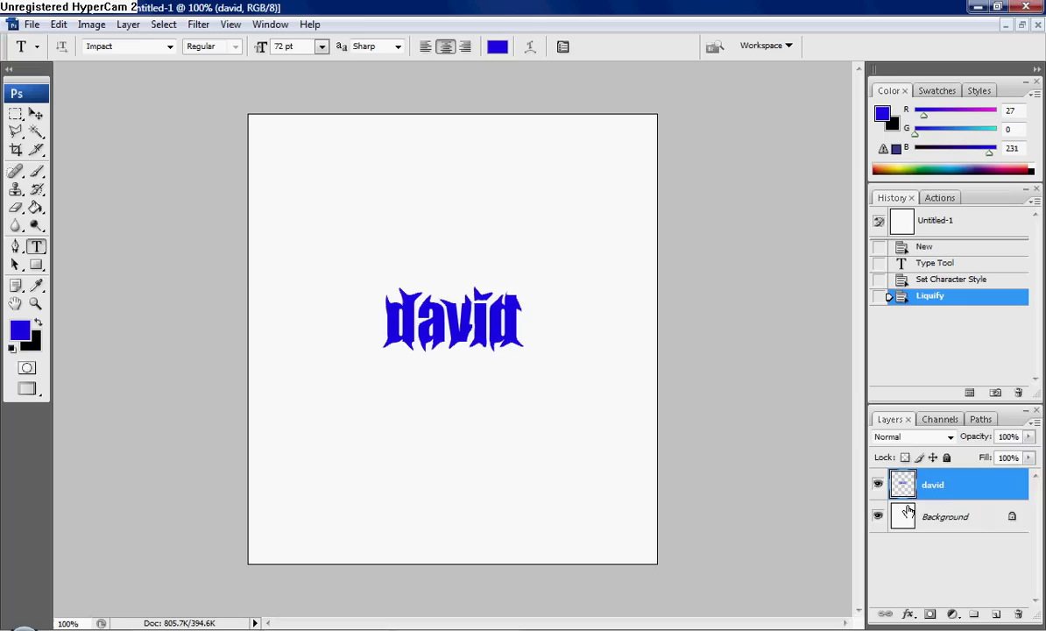
Select the Background layer and hide the david text layer
{"action": "left_click", "coordinate": [953, 517]}
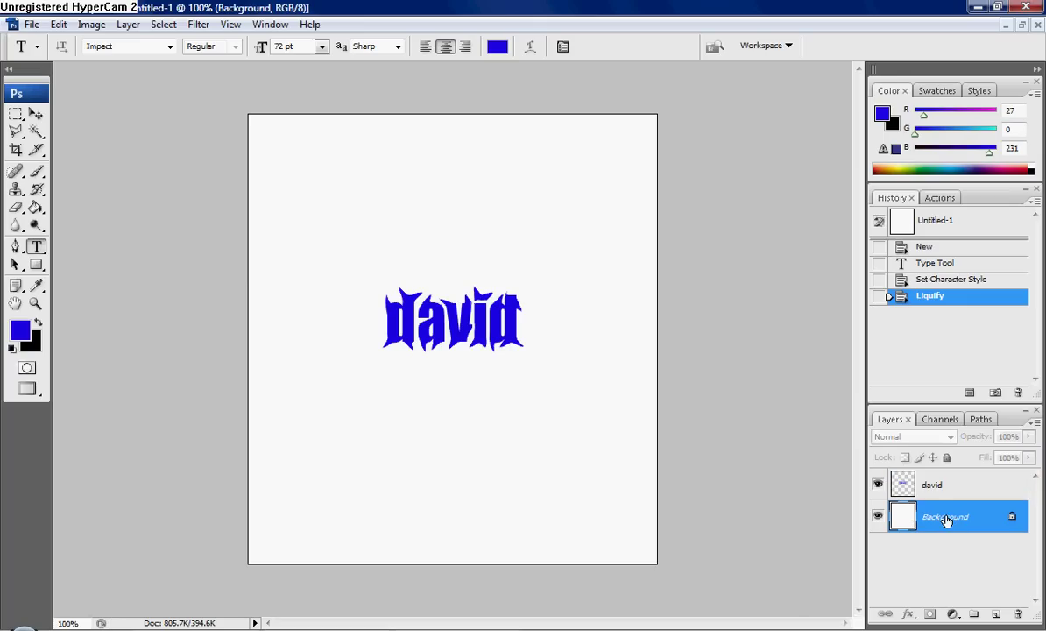
{"action": "left_click", "coordinate": [877, 486]}
{"action": "double_click", "coordinate": [939, 519]}
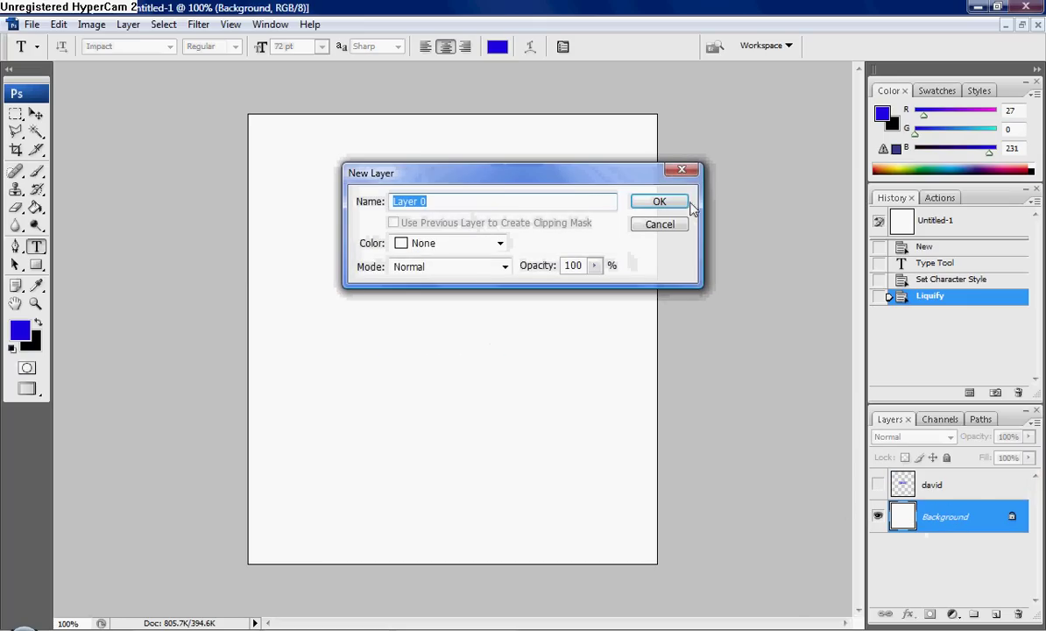
{"action": "left_click", "coordinate": [673, 172]}
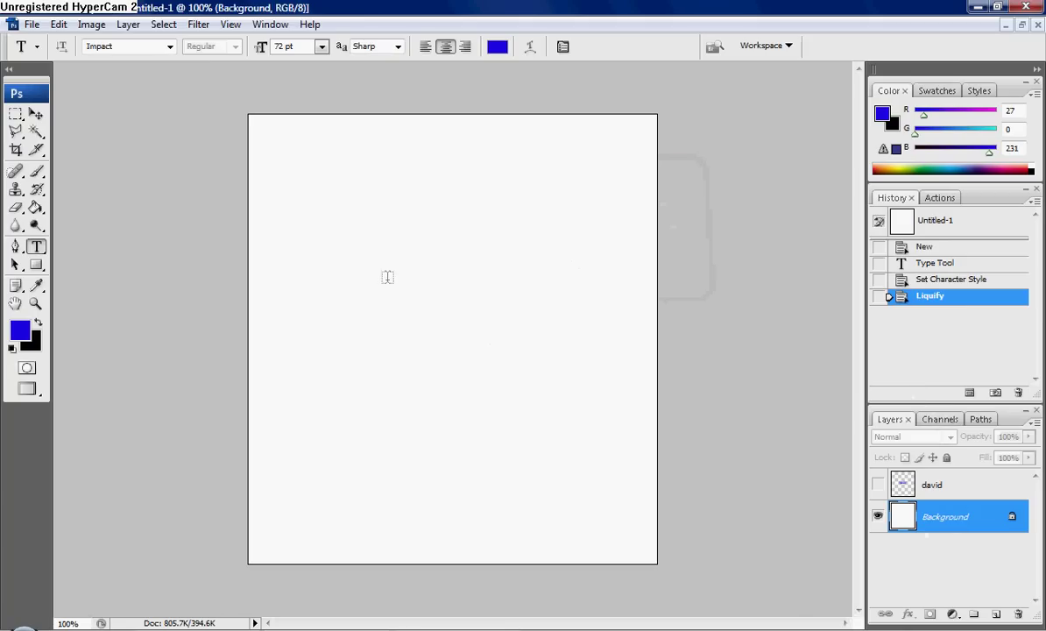
Open the Filter > Texture > Texturizer filter for the white background
{"action": "left_click", "coordinate": [198, 24]}
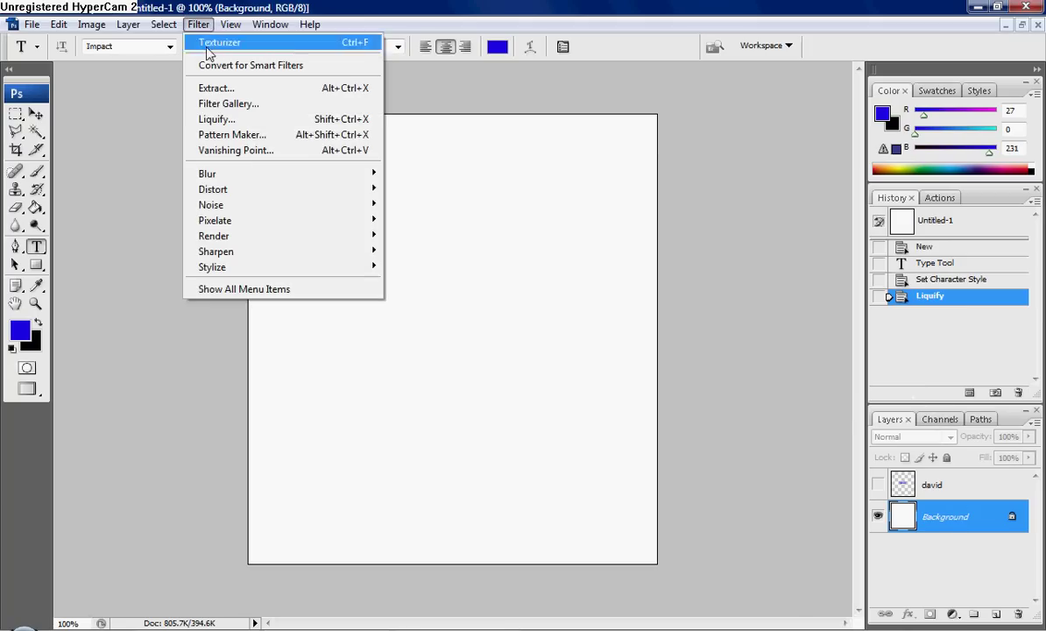
{"action": "left_click", "coordinate": [295, 290]}
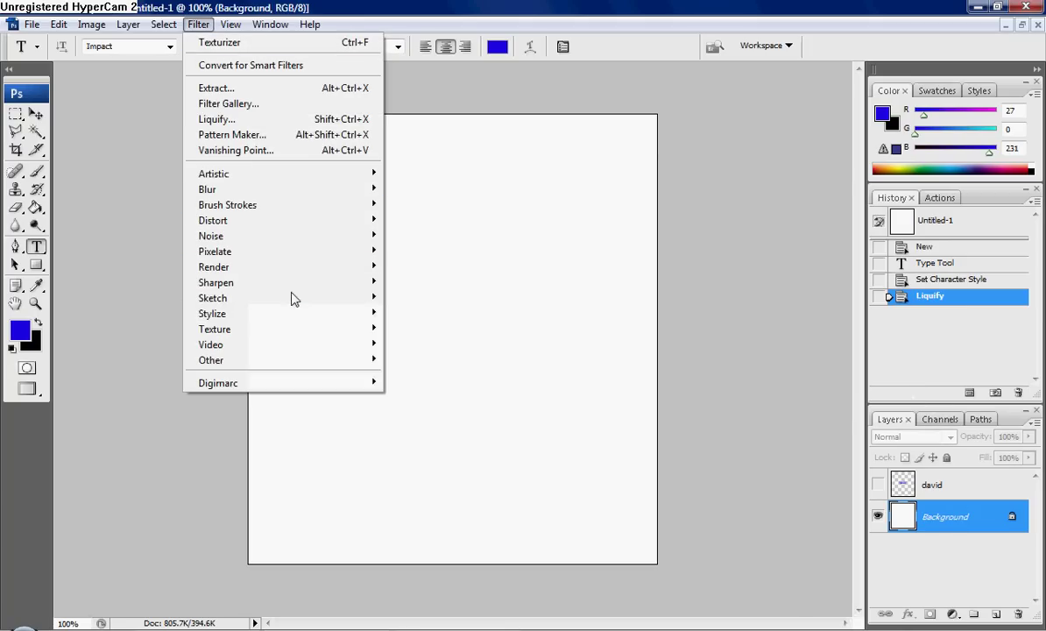
{"action": "mouse_move", "coordinate": [213, 334]}
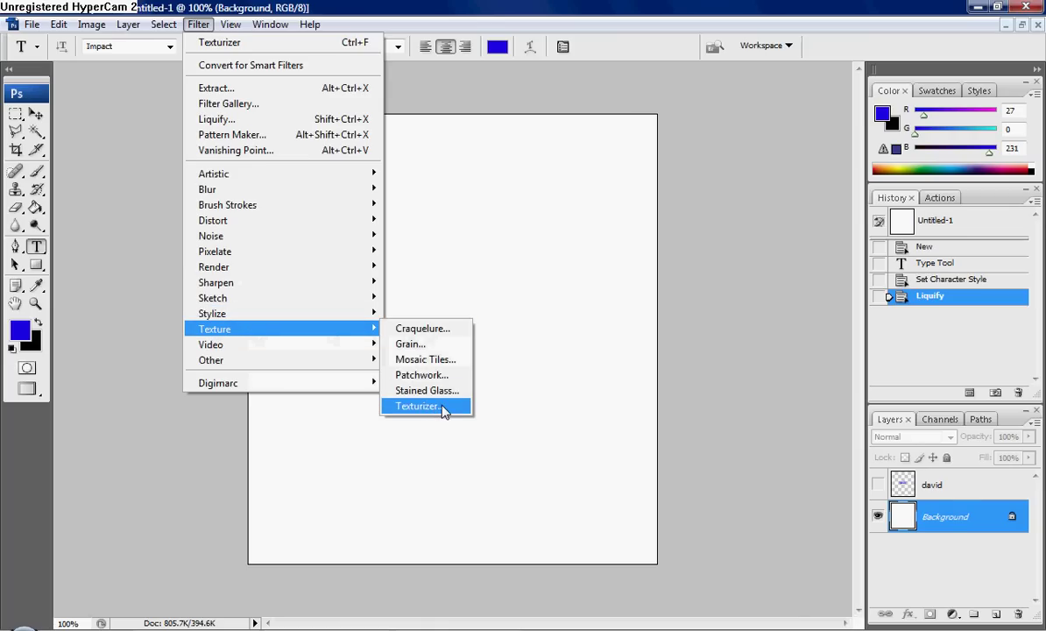
{"action": "left_click", "coordinate": [417, 407]}
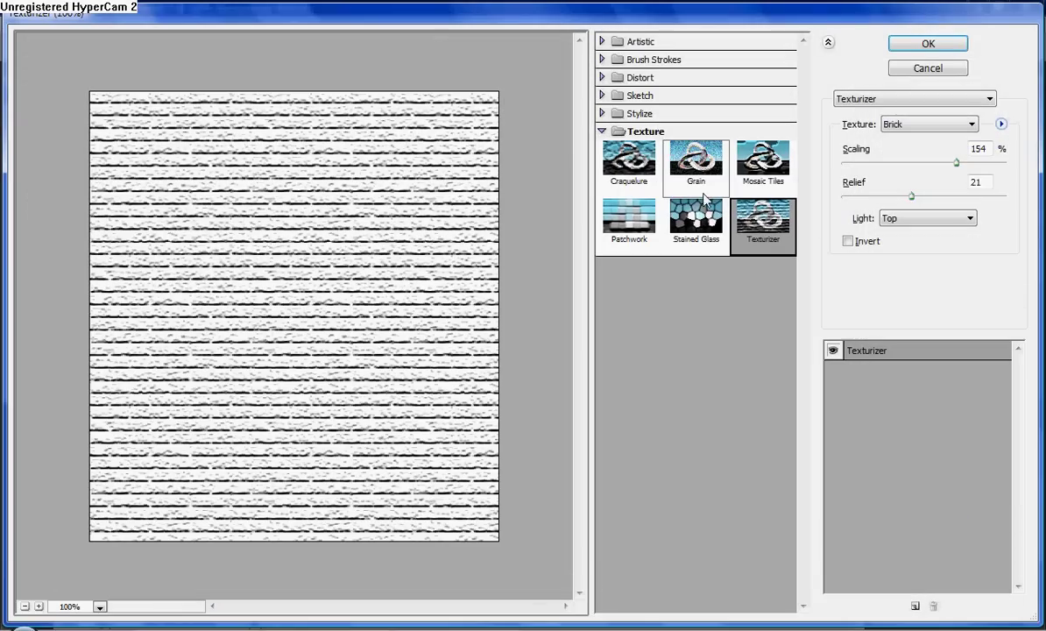
Apply the Brick texture at 149% scaling and relief 16 to the background
{"action": "left_click", "coordinate": [971, 125]}
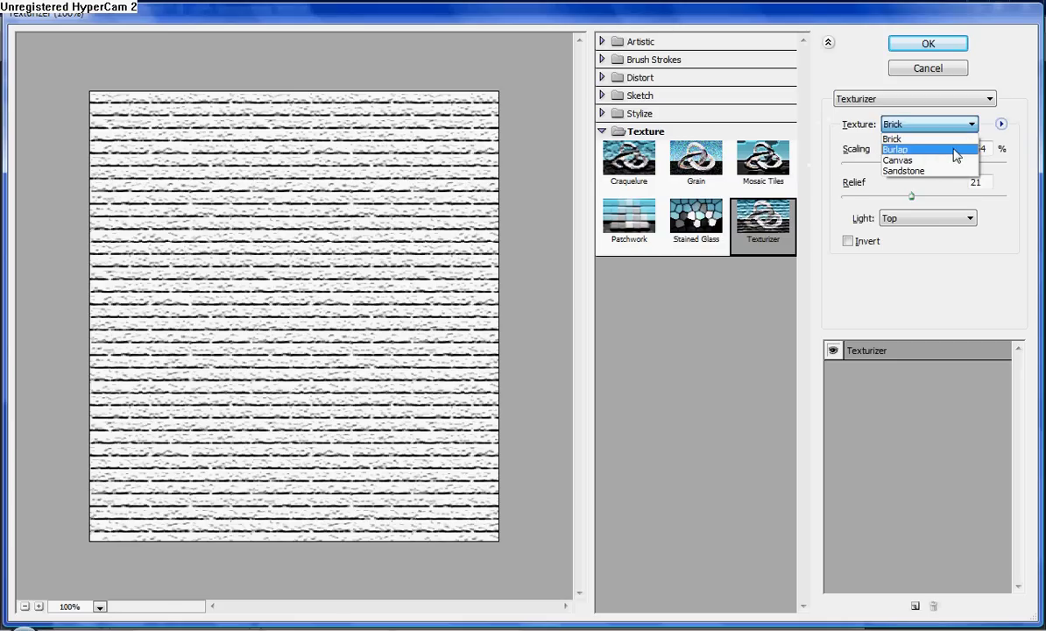
{"action": "left_click", "coordinate": [912, 161]}
{"action": "left_click", "coordinate": [969, 125]}
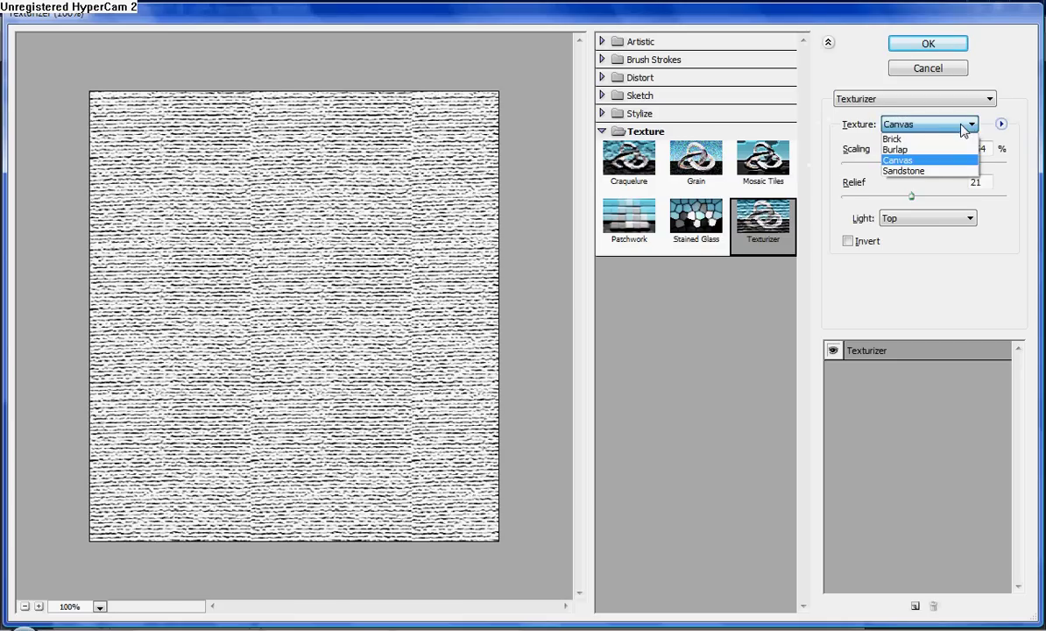
{"action": "left_click", "coordinate": [893, 141]}
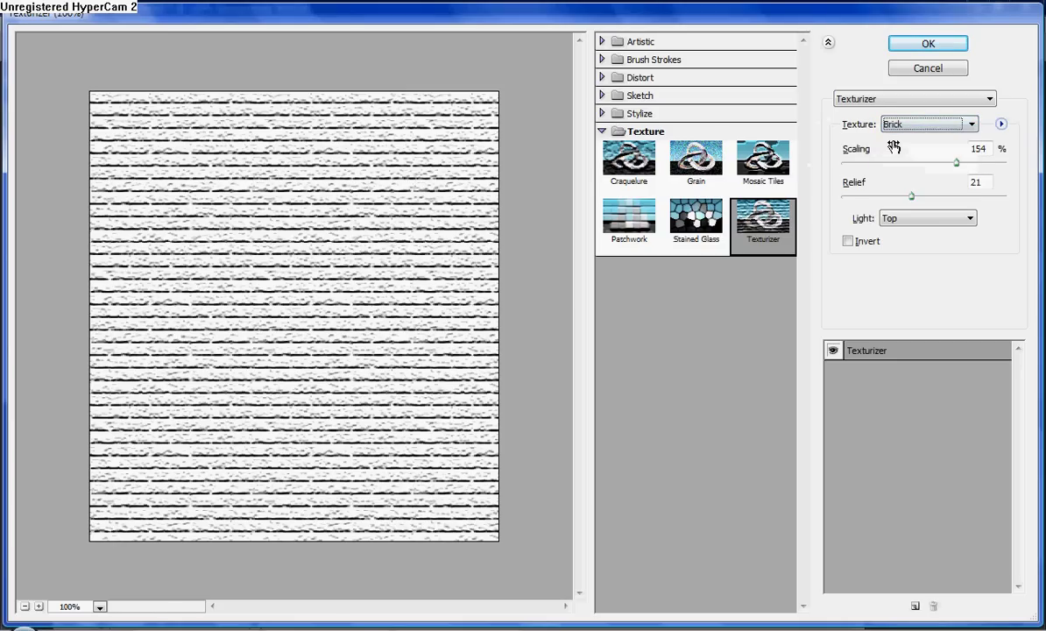
{"action": "mouse_move", "coordinate": [954, 162]}
{"action": "left_mouse_down"}
{"action": "mouse_move", "coordinate": [828, 168]}
{"action": "mouse_move", "coordinate": [1038, 170]}
{"action": "mouse_move", "coordinate": [924, 232]}
{"action": "mouse_move", "coordinate": [953, 166]}
{"action": "left_mouse_up"}
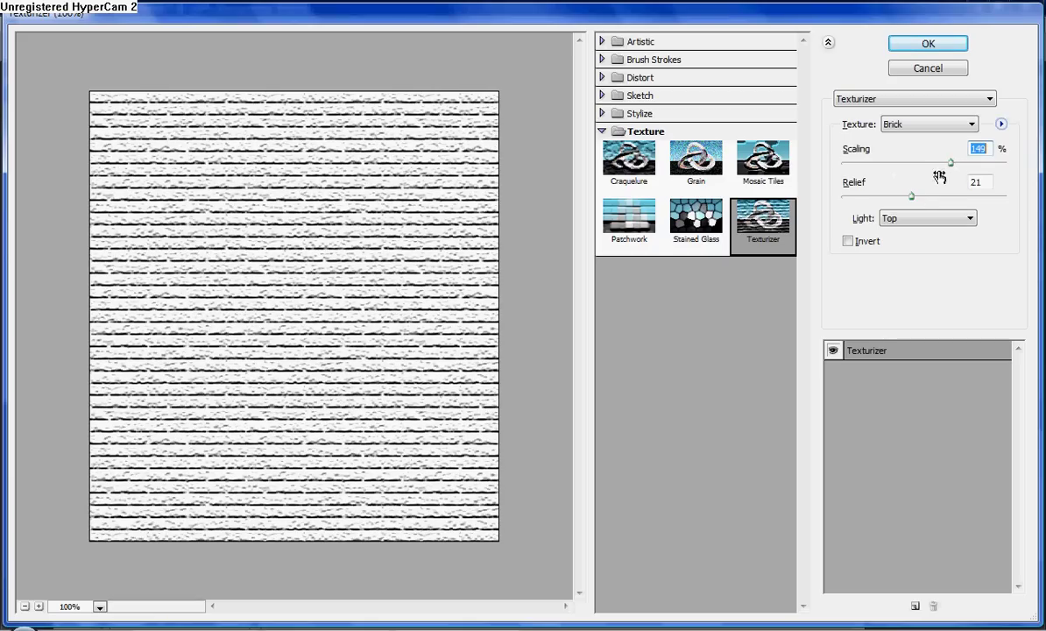
{"action": "mouse_move", "coordinate": [914, 199]}
{"action": "left_mouse_down"}
{"action": "mouse_move", "coordinate": [1004, 195]}
{"action": "mouse_move", "coordinate": [846, 198]}
{"action": "mouse_move", "coordinate": [850, 211]}
{"action": "mouse_move", "coordinate": [898, 210]}
{"action": "left_mouse_up"}
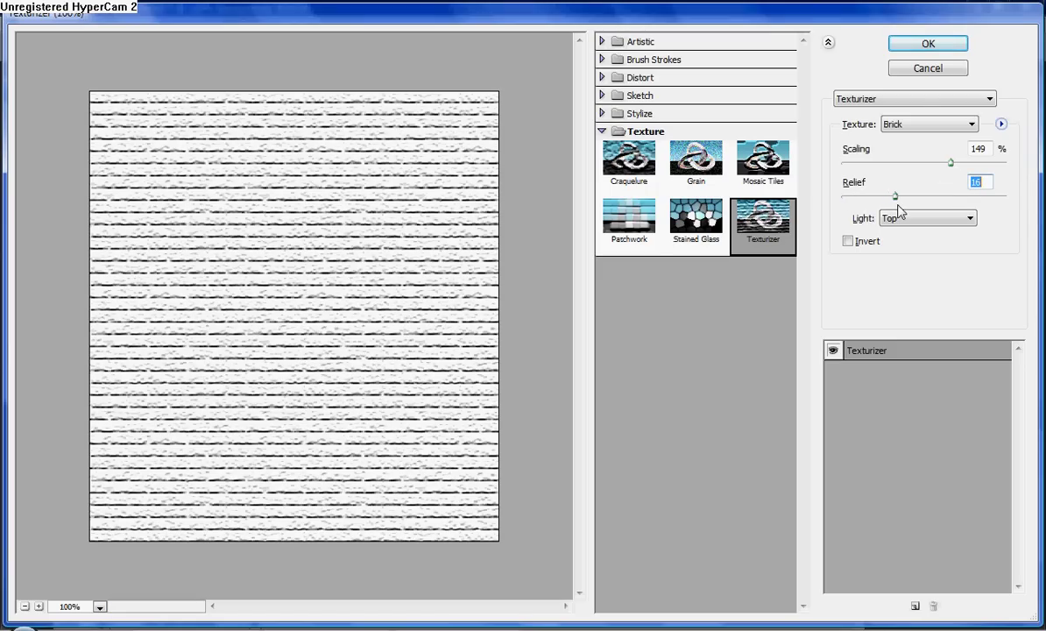
{"action": "left_click", "coordinate": [929, 46]}
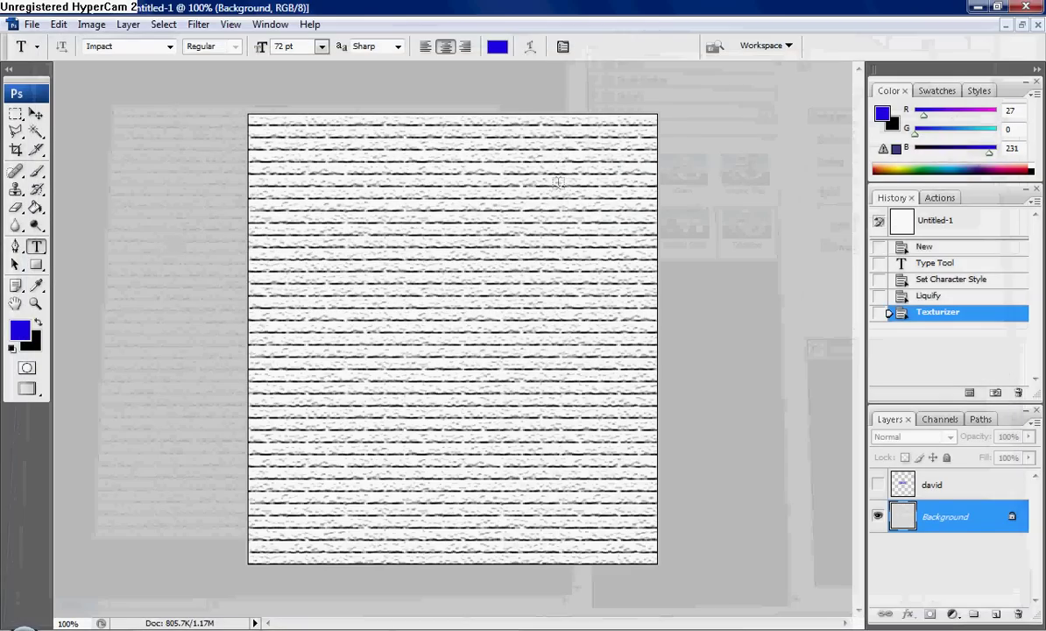
Keep david hidden and set the foreground colour to dark red #800119
{"action": "left_click", "coordinate": [878, 486]}
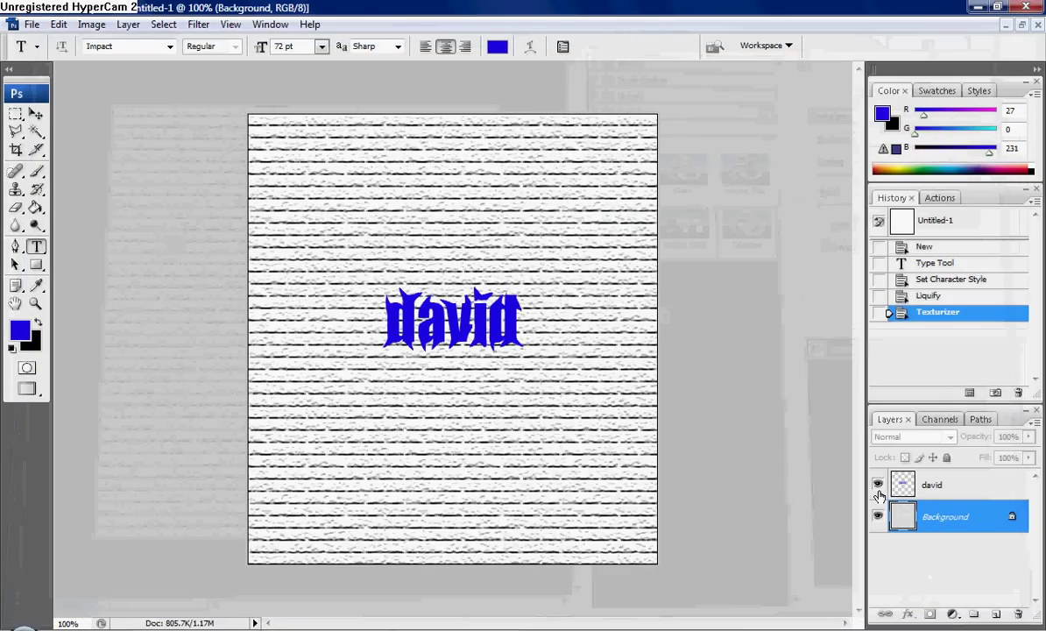
{"action": "left_click", "coordinate": [878, 485]}
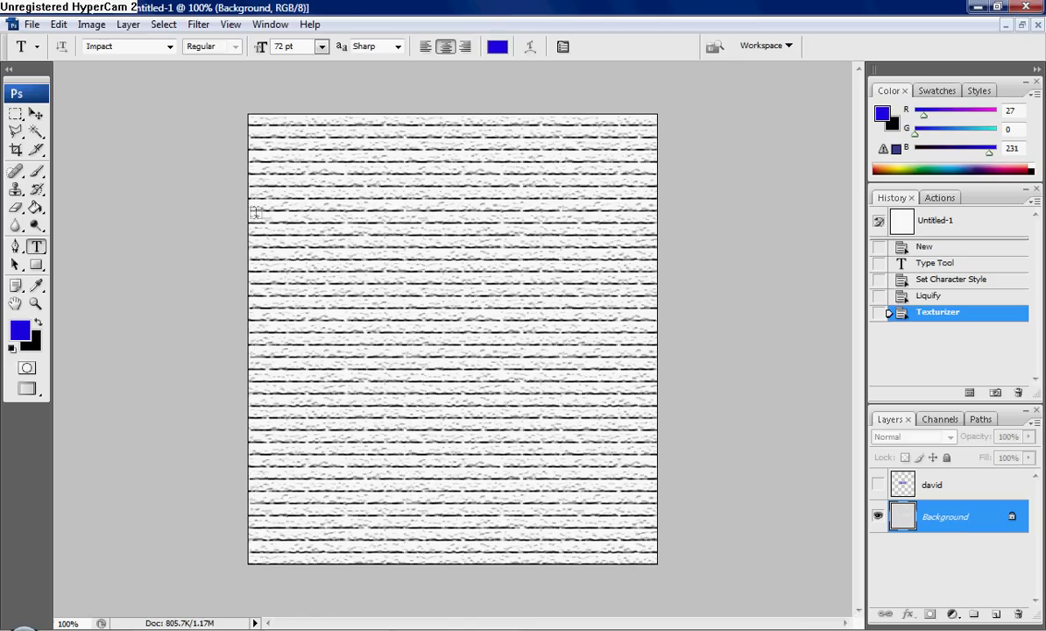
{"action": "left_click", "coordinate": [20, 329]}
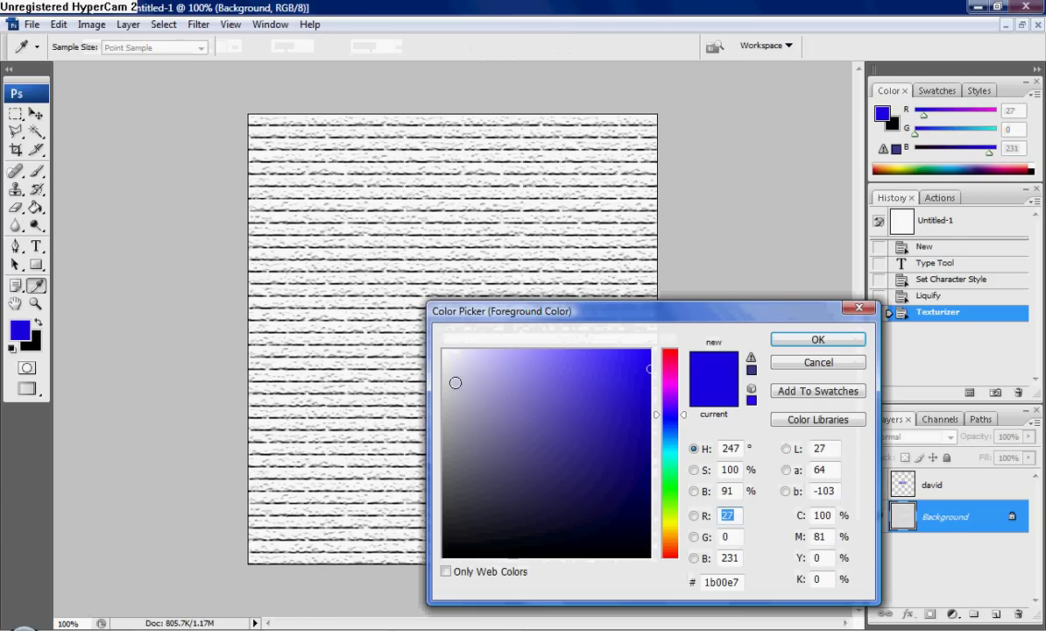
{"action": "left_click_drag", "start_coordinate": [672, 363], "coordinate": [672, 355]}
{"action": "mouse_move", "coordinate": [614, 413]}
{"action": "left_mouse_down"}
{"action": "mouse_move", "coordinate": [635, 467]}
{"action": "mouse_move", "coordinate": [642, 436]}
{"action": "mouse_move", "coordinate": [649, 452]}
{"action": "left_mouse_up"}
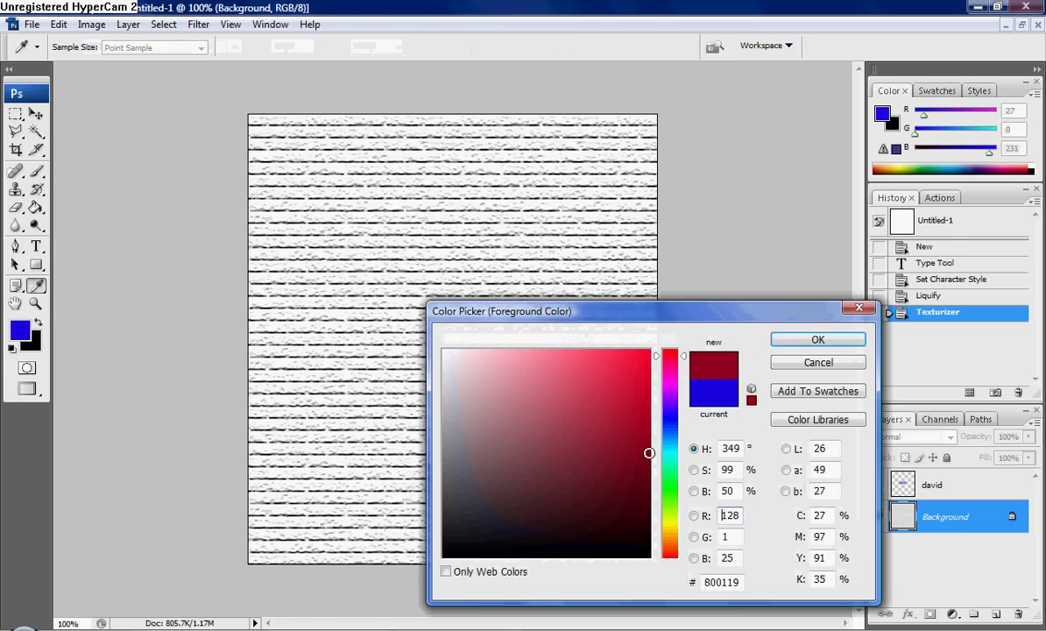
{"action": "left_click", "coordinate": [816, 341]}
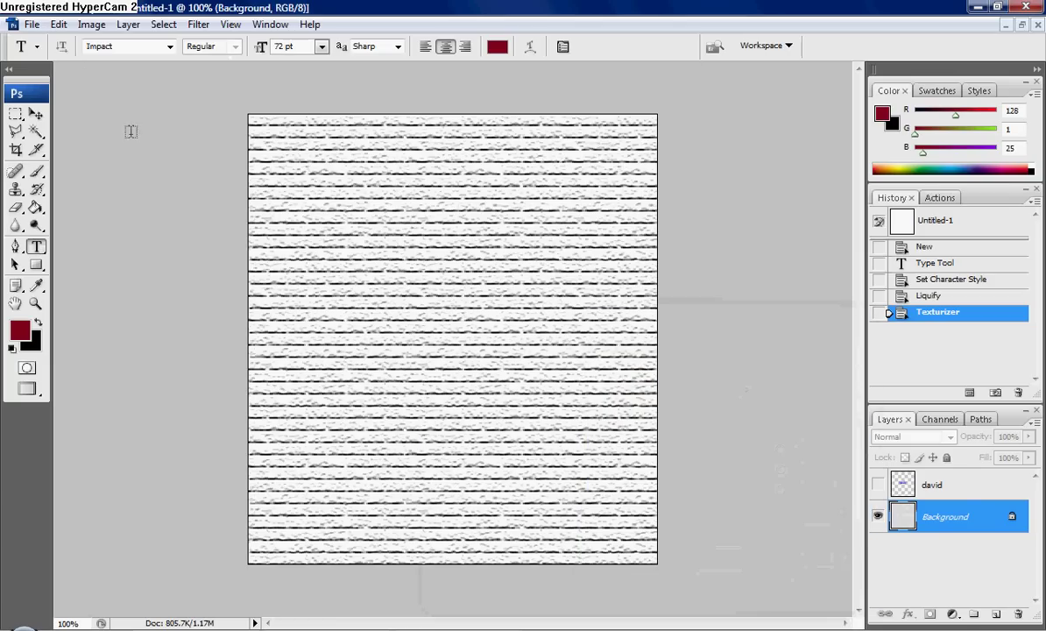
Set the Brush tool to 137 px and undo a test dab
{"action": "left_click", "coordinate": [35, 170]}
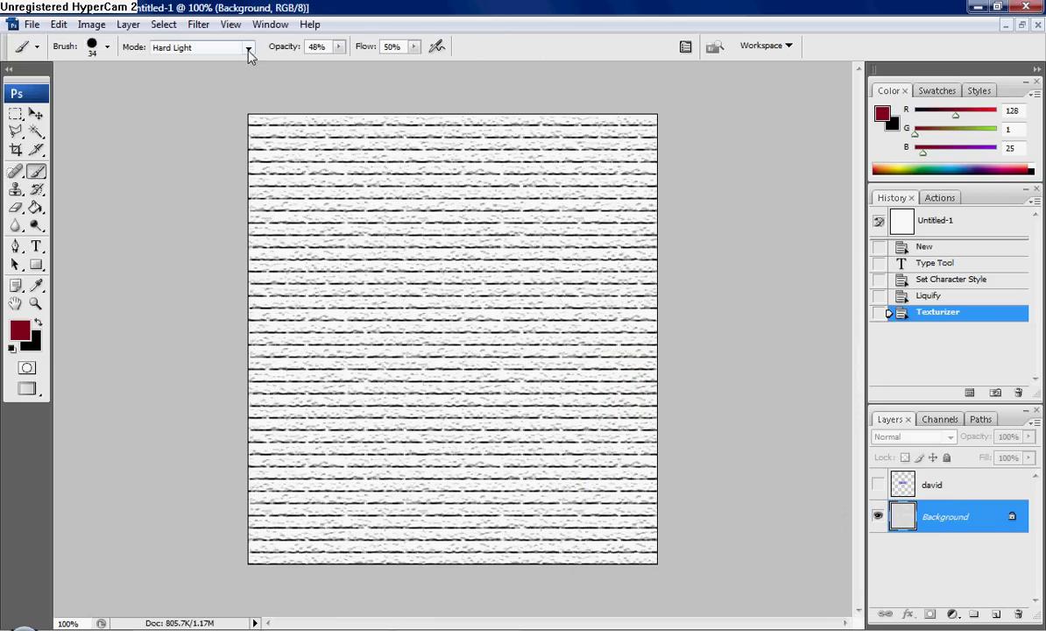
{"action": "left_click", "coordinate": [107, 47]}
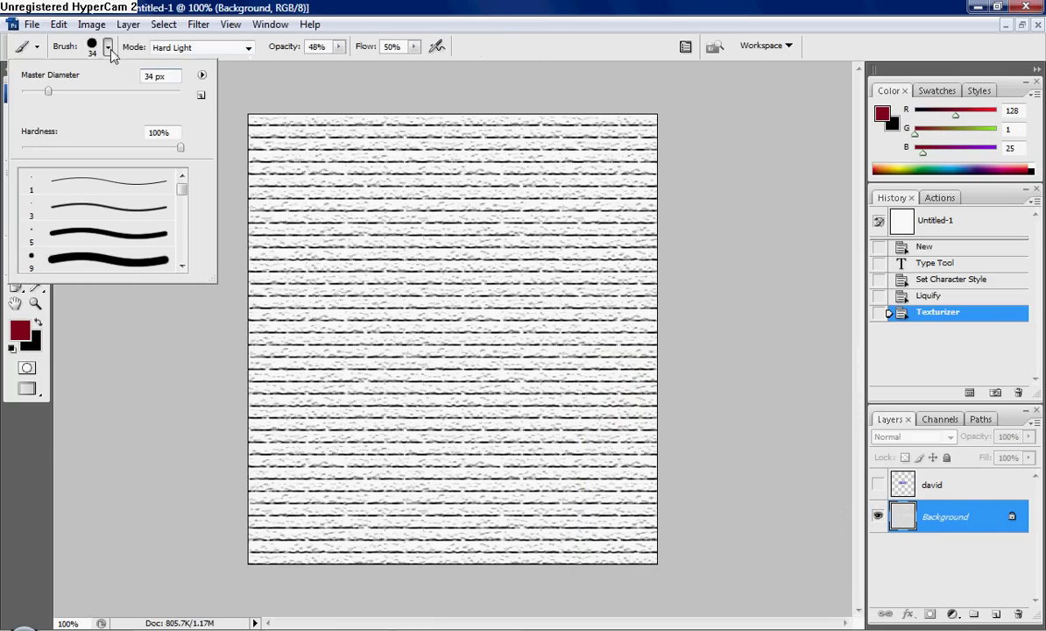
{"action": "left_click_drag", "start_coordinate": [41, 94], "coordinate": [116, 92]}
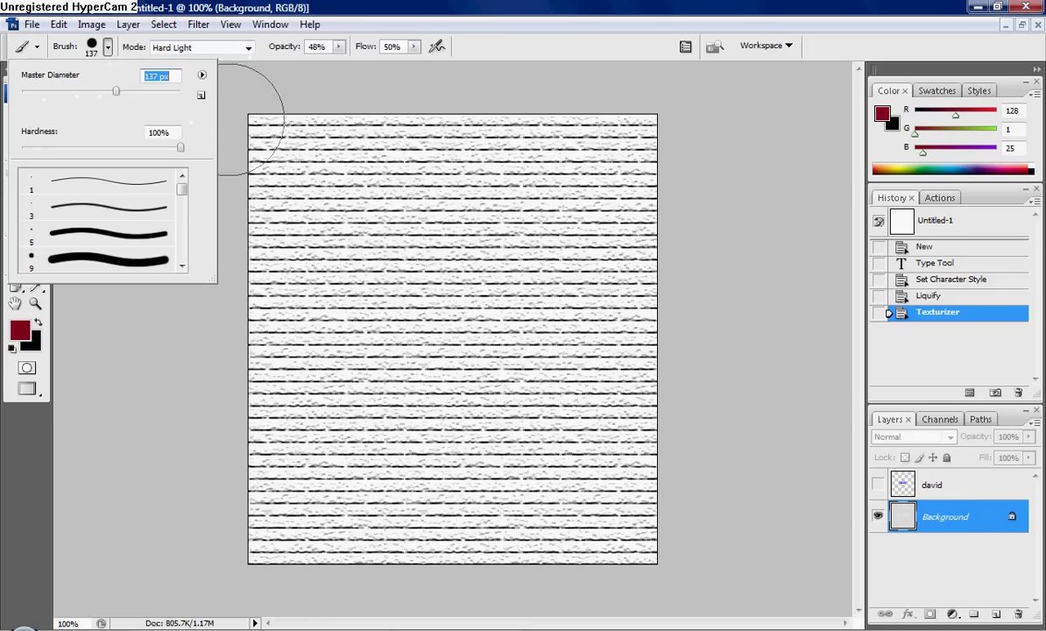
{"action": "left_click", "coordinate": [245, 85]}
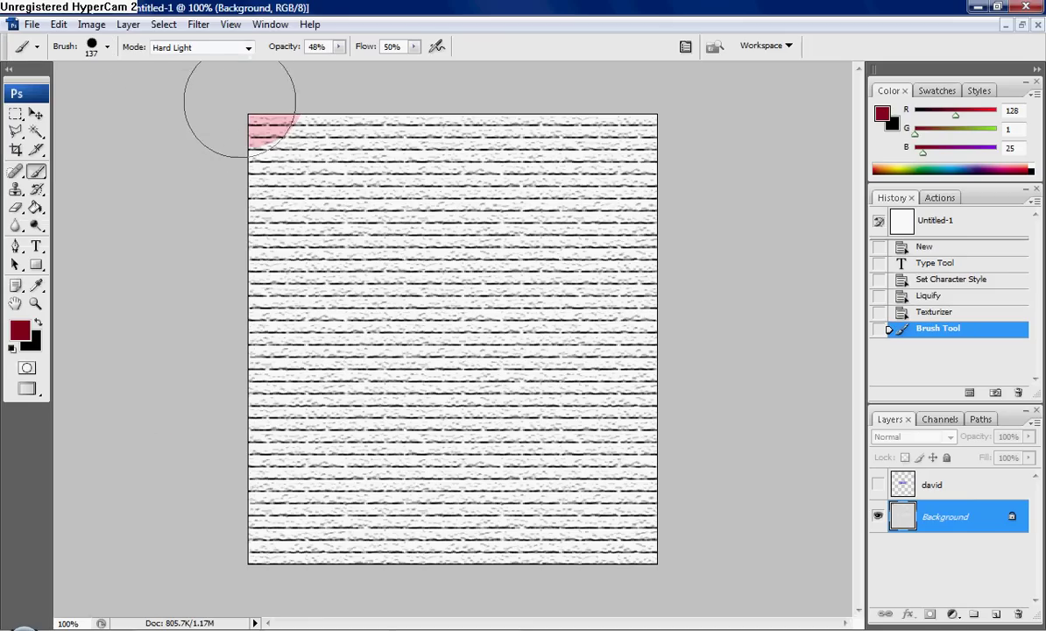
{"action": "left_click", "coordinate": [58, 24]}
{"action": "left_click", "coordinate": [83, 41]}
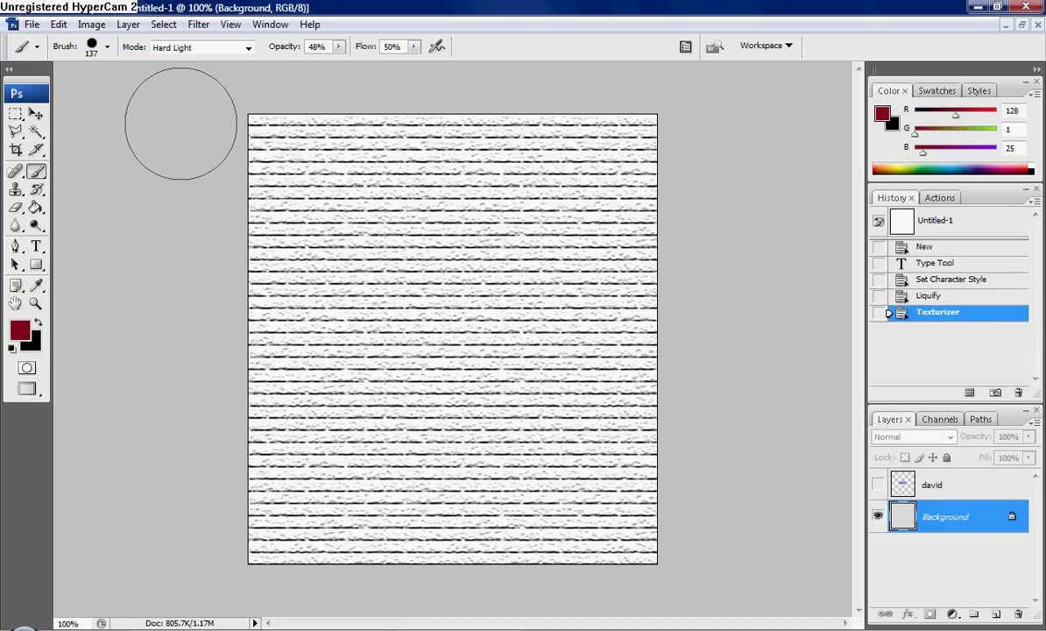
Paint the brick background pink with broad dark red strokes, undoing and redoing some
{"action": "mouse_move", "coordinate": [218, 114]}
{"action": "left_mouse_down"}
{"action": "mouse_move", "coordinate": [599, 166]}
{"action": "mouse_move", "coordinate": [191, 148]}
{"action": "mouse_move", "coordinate": [248, 168]}
{"action": "mouse_move", "coordinate": [266, 257]}
{"action": "mouse_move", "coordinate": [520, 360]}
{"action": "mouse_move", "coordinate": [439, 228]}
{"action": "mouse_move", "coordinate": [443, 306]}
{"action": "mouse_move", "coordinate": [508, 316]}
{"action": "left_mouse_up"}
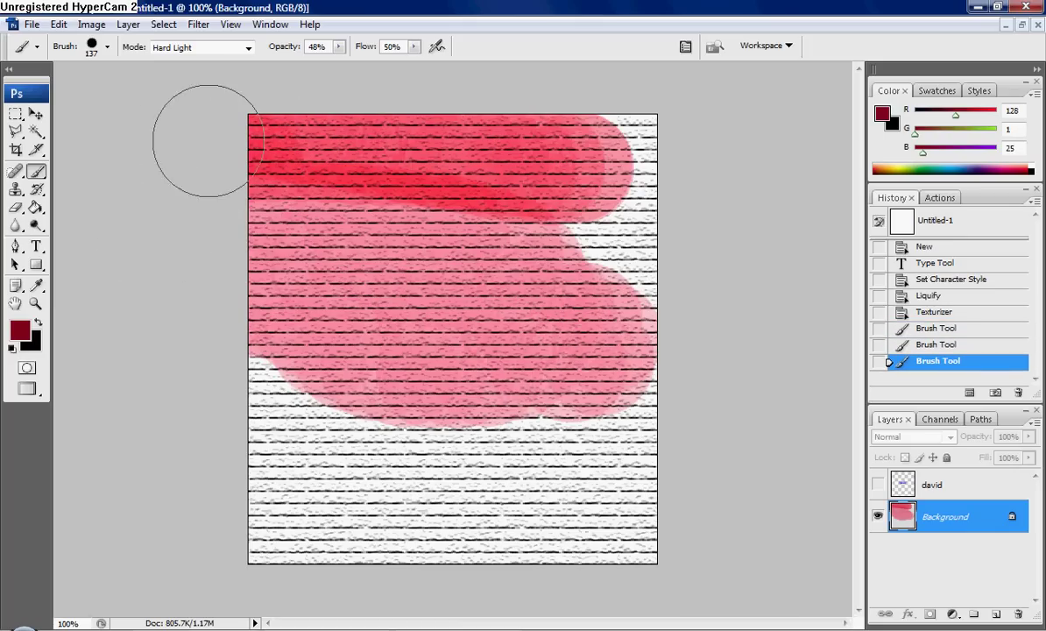
{"action": "left_click", "coordinate": [58, 24]}
{"action": "left_click", "coordinate": [79, 74]}
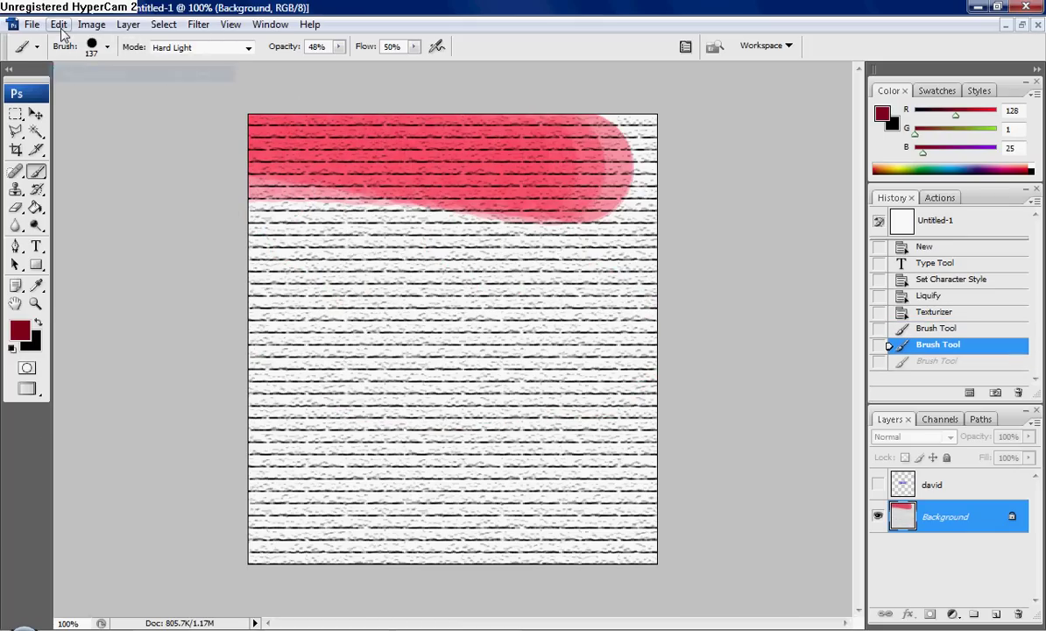
{"action": "left_click", "coordinate": [58, 24]}
{"action": "left_click", "coordinate": [79, 74]}
{"action": "left_click", "coordinate": [58, 23]}
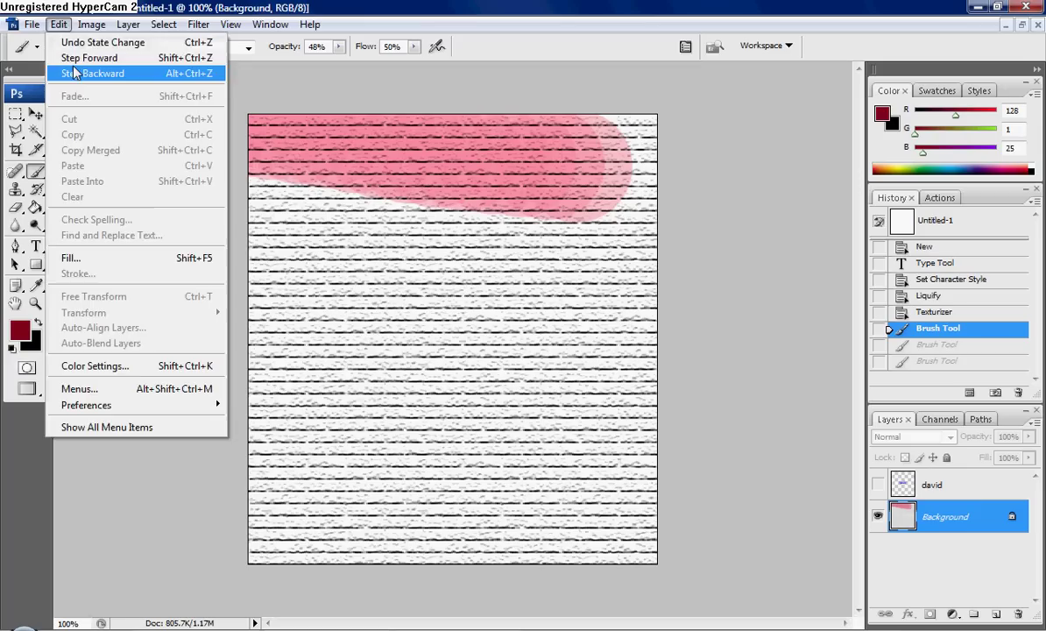
{"action": "left_click", "coordinate": [78, 73]}
{"action": "mouse_move", "coordinate": [254, 141]}
{"action": "left_mouse_down"}
{"action": "mouse_move", "coordinate": [540, 164]}
{"action": "mouse_move", "coordinate": [622, 158]}
{"action": "mouse_move", "coordinate": [654, 317]}
{"action": "mouse_move", "coordinate": [676, 580]}
{"action": "mouse_move", "coordinate": [364, 507]}
{"action": "mouse_move", "coordinate": [158, 497]}
{"action": "mouse_move", "coordinate": [393, 545]}
{"action": "mouse_move", "coordinate": [216, 558]}
{"action": "mouse_move", "coordinate": [587, 506]}
{"action": "mouse_move", "coordinate": [115, 456]}
{"action": "mouse_move", "coordinate": [104, 445]}
{"action": "mouse_move", "coordinate": [581, 493]}
{"action": "mouse_move", "coordinate": [614, 457]}
{"action": "mouse_move", "coordinate": [362, 442]}
{"action": "mouse_move", "coordinate": [352, 374]}
{"action": "mouse_move", "coordinate": [298, 370]}
{"action": "mouse_move", "coordinate": [717, 390]}
{"action": "mouse_move", "coordinate": [268, 376]}
{"action": "mouse_move", "coordinate": [191, 334]}
{"action": "mouse_move", "coordinate": [635, 327]}
{"action": "mouse_move", "coordinate": [626, 286]}
{"action": "mouse_move", "coordinate": [353, 234]}
{"action": "mouse_move", "coordinate": [215, 176]}
{"action": "left_mouse_up"}
{"action": "mouse_move", "coordinate": [222, 115]}
{"action": "left_mouse_down"}
{"action": "mouse_move", "coordinate": [604, 110]}
{"action": "mouse_move", "coordinate": [543, 166]}
{"action": "mouse_move", "coordinate": [456, 149]}
{"action": "left_mouse_up"}
{"action": "left_click", "coordinate": [58, 24]}
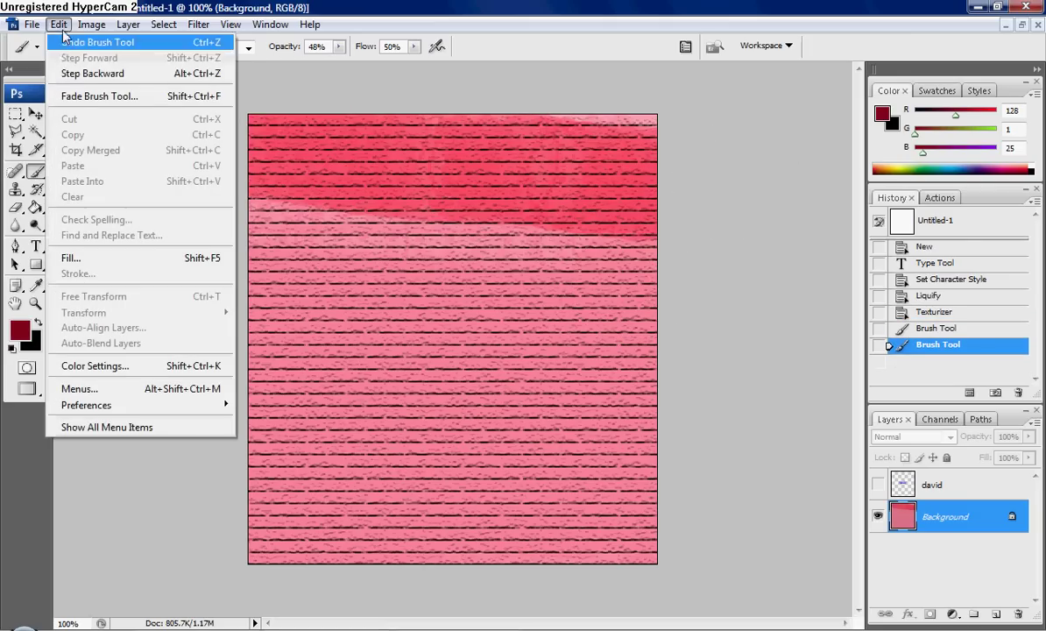
Undo the darker red stroke, shrink the brush to 39 px, and pick the Move tool
{"action": "left_click", "coordinate": [70, 39]}
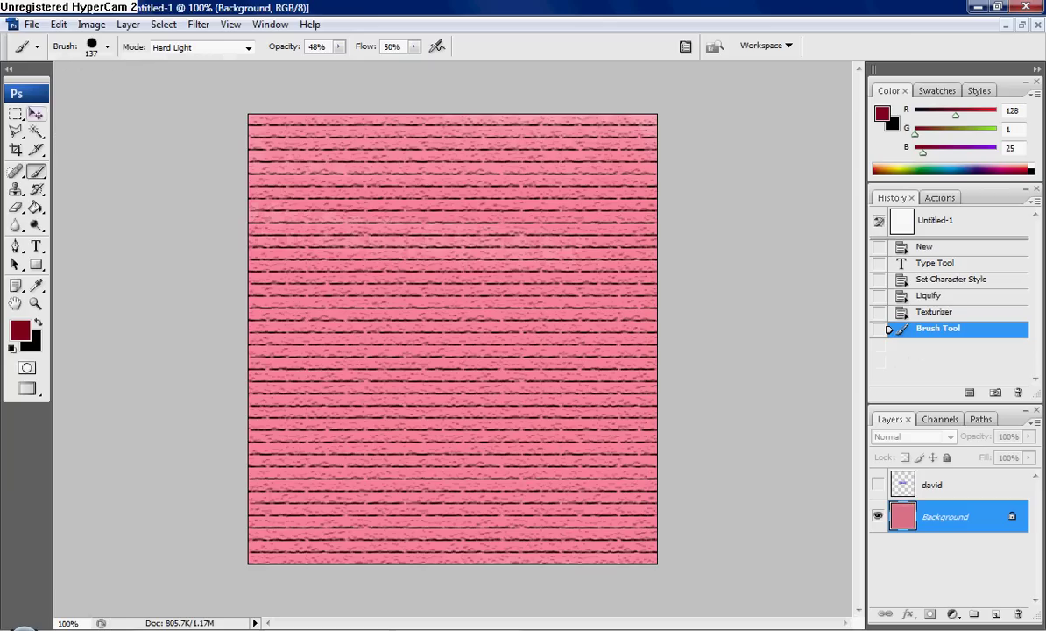
{"action": "left_click", "coordinate": [107, 46]}
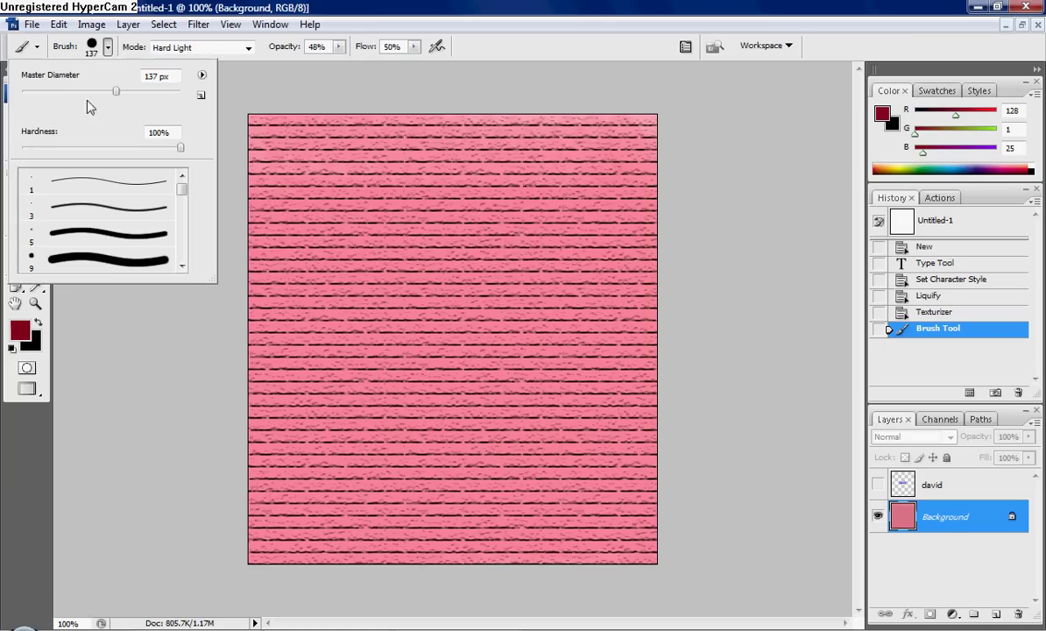
{"action": "left_click_drag", "start_coordinate": [112, 93], "coordinate": [52, 87]}
{"action": "left_click", "coordinate": [142, 340]}
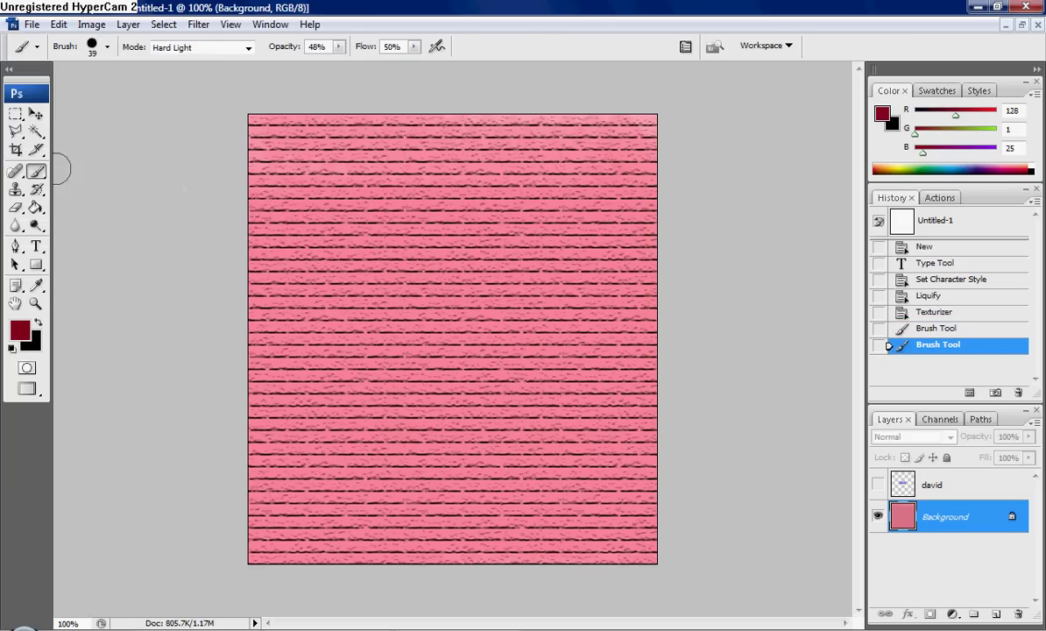
{"action": "left_click", "coordinate": [36, 114]}
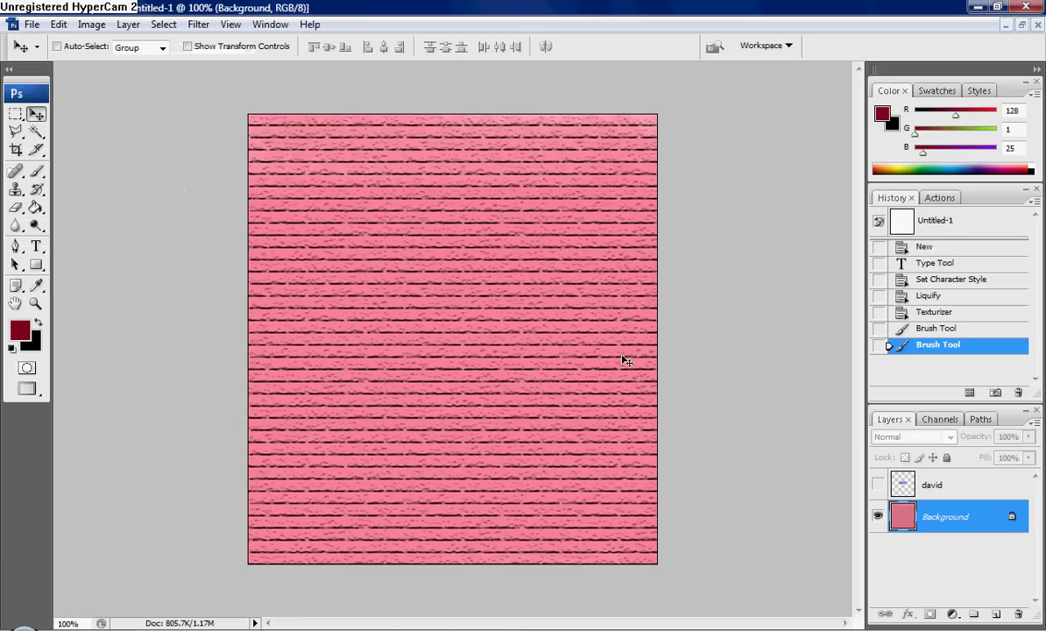
Show david, duplicate it, and place 'david copy' below 'david'
{"action": "left_click", "coordinate": [878, 484]}
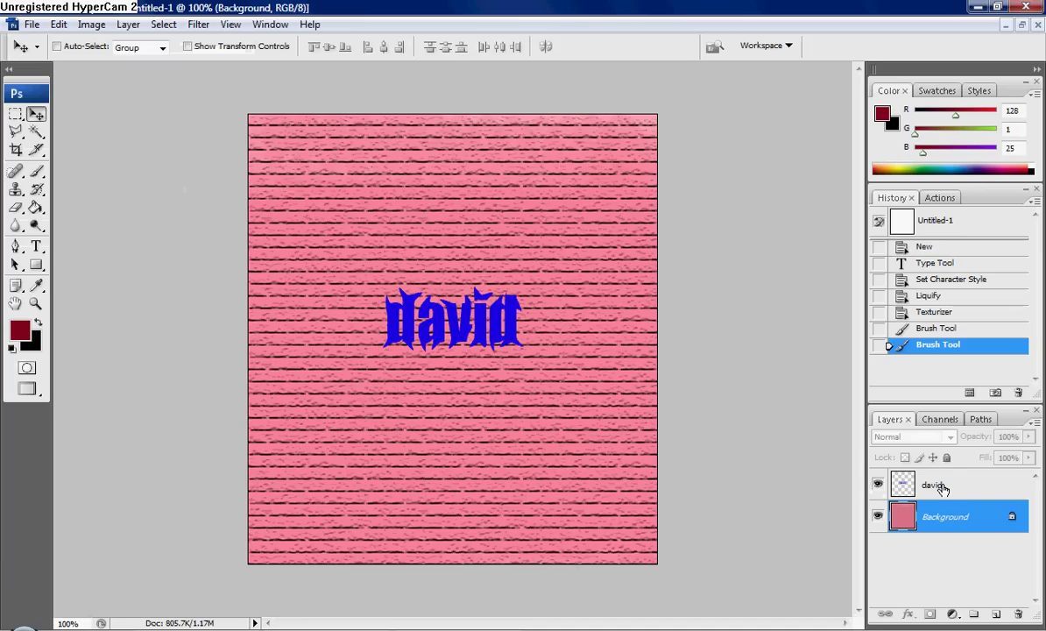
{"action": "left_click_drag", "start_coordinate": [942, 487], "coordinate": [1001, 613]}
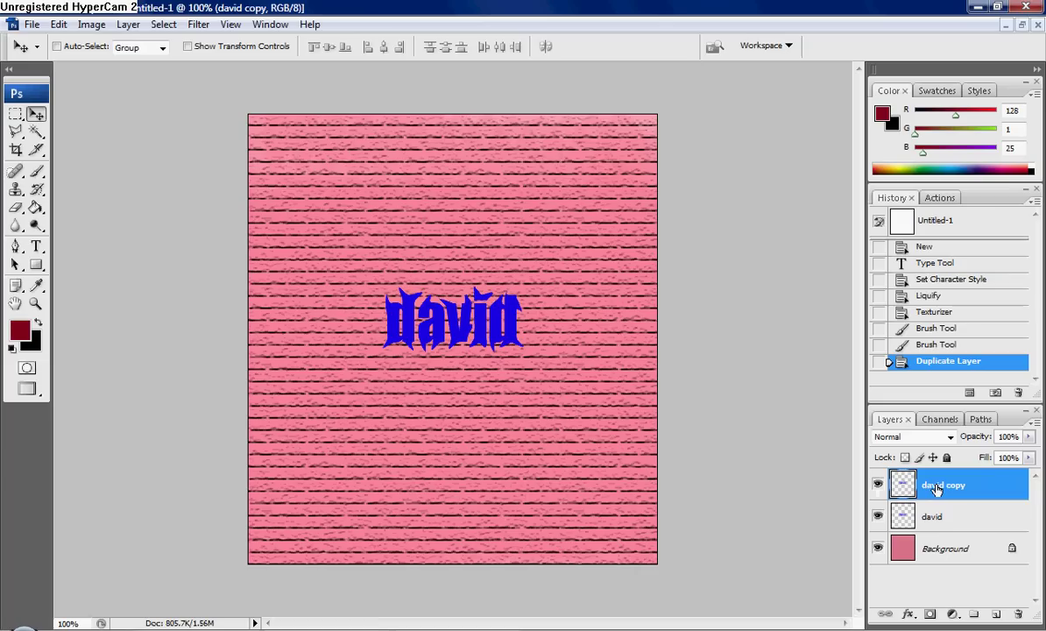
{"action": "left_click_drag", "start_coordinate": [935, 489], "coordinate": [938, 524]}
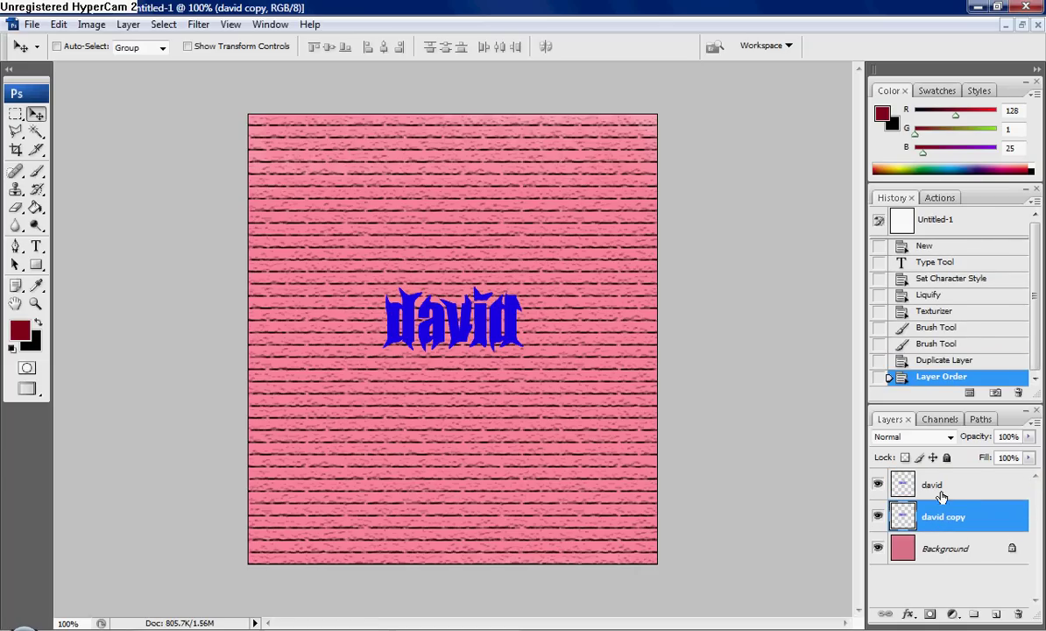
Hide the Background and move the two blue texts into a vertical stack
{"action": "left_click", "coordinate": [877, 549]}
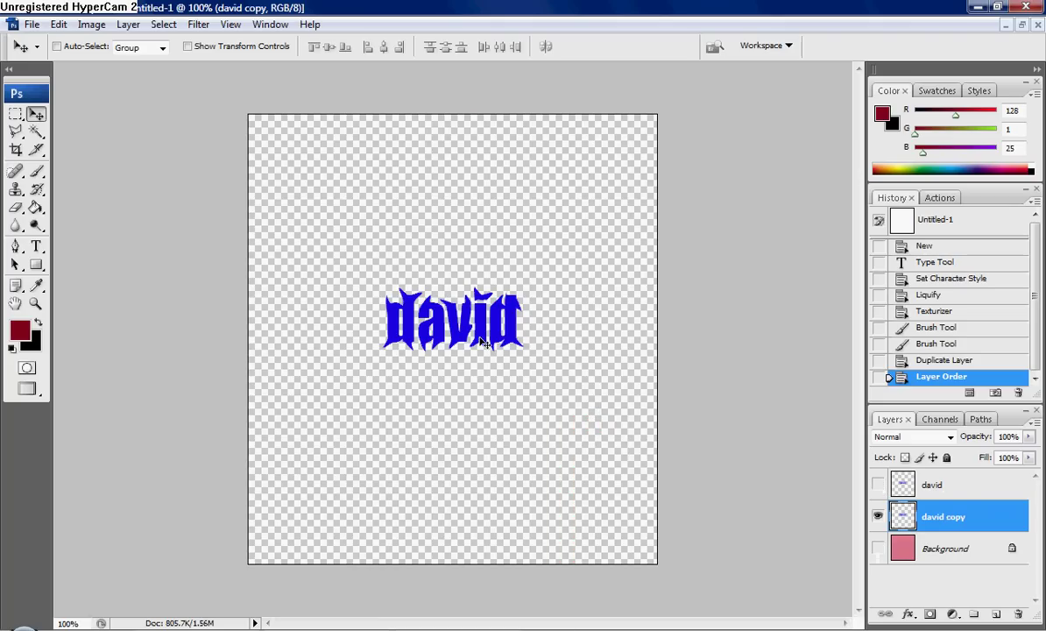
{"action": "mouse_move", "coordinate": [485, 341]}
{"action": "left_mouse_down"}
{"action": "mouse_move", "coordinate": [460, 315]}
{"action": "mouse_move", "coordinate": [442, 232]}
{"action": "mouse_move", "coordinate": [472, 333]}
{"action": "mouse_move", "coordinate": [418, 254]}
{"action": "mouse_move", "coordinate": [427, 245]}
{"action": "mouse_move", "coordinate": [455, 362]}
{"action": "mouse_move", "coordinate": [469, 347]}
{"action": "left_mouse_up"}
{"action": "left_click", "coordinate": [877, 487]}
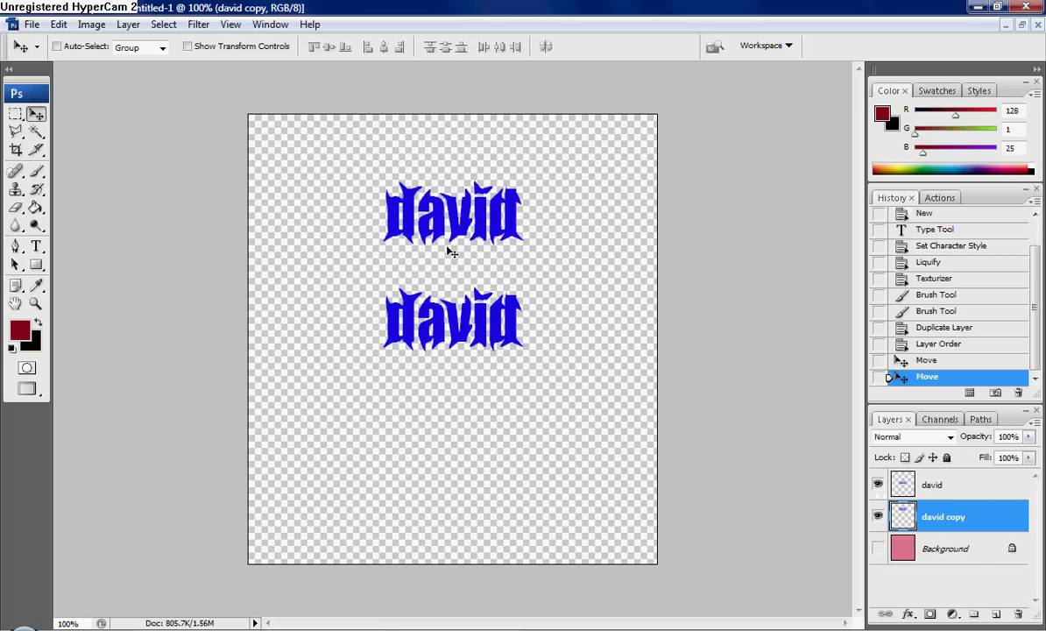
{"action": "left_click", "coordinate": [929, 485]}
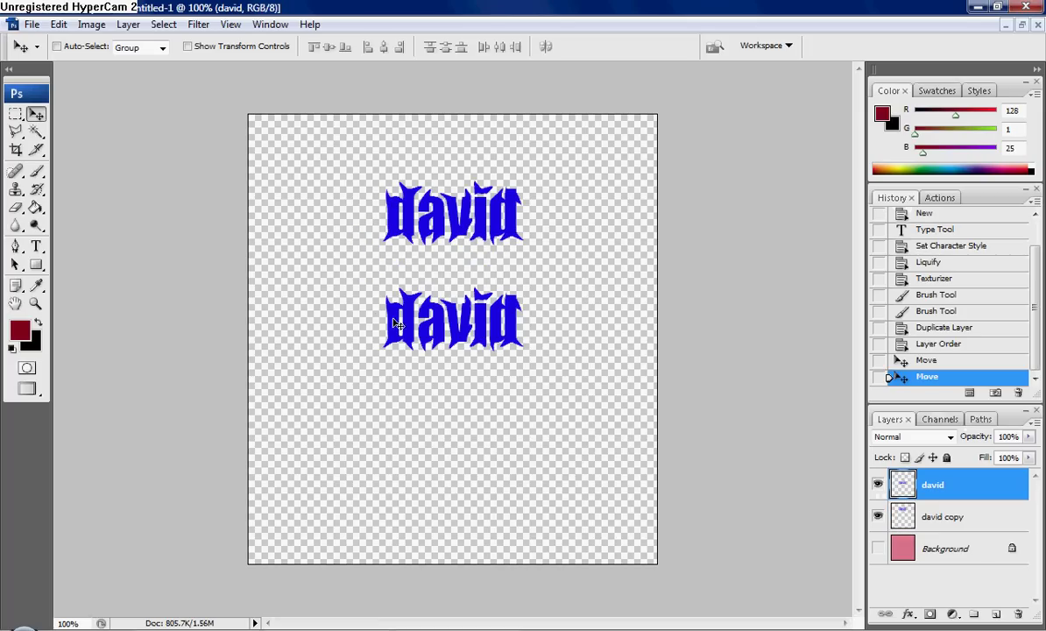
{"action": "mouse_move", "coordinate": [453, 337]}
{"action": "left_mouse_down"}
{"action": "mouse_move", "coordinate": [442, 344]}
{"action": "mouse_move", "coordinate": [449, 359]}
{"action": "left_mouse_up"}
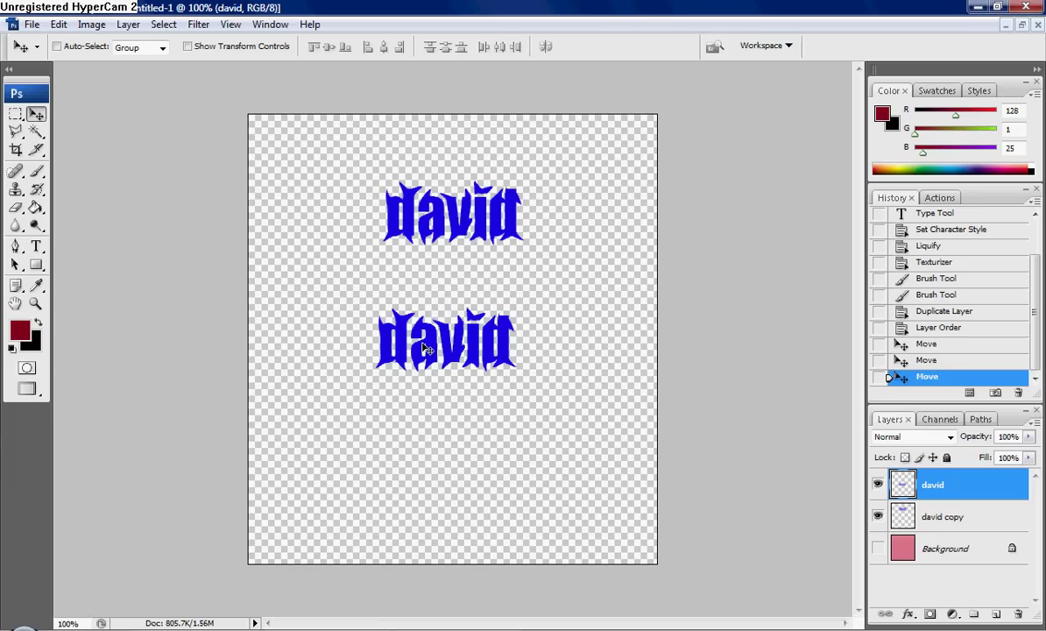
Hide david, set black as foreground, and Magic Wand-select the empty area around the text
{"action": "left_click", "coordinate": [878, 485]}
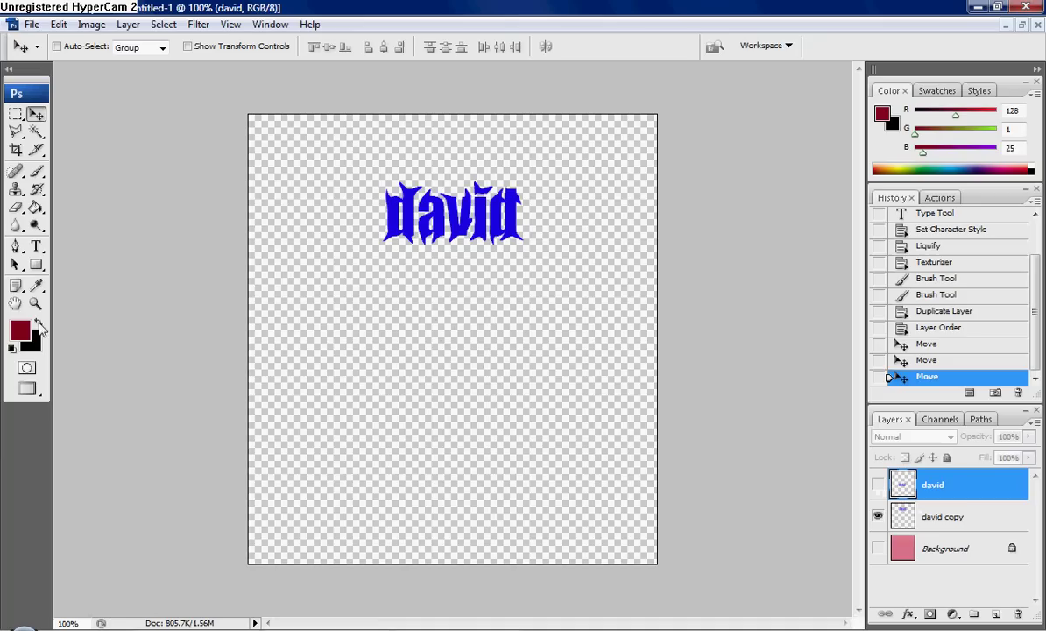
{"action": "left_click", "coordinate": [37, 322]}
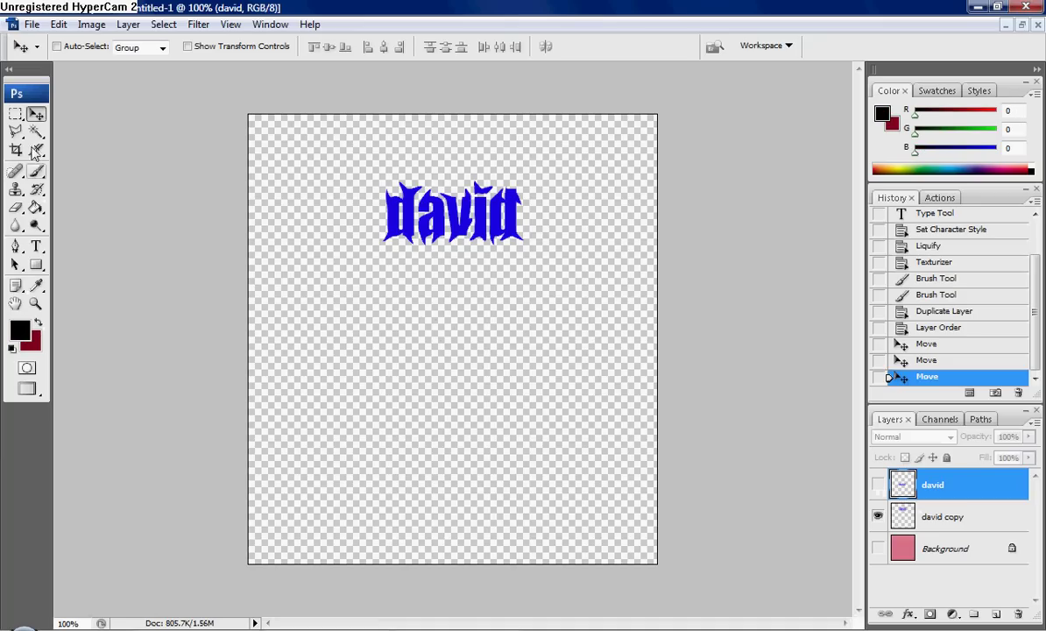
{"action": "left_click_drag", "start_coordinate": [36, 132], "coordinate": [63, 142]}
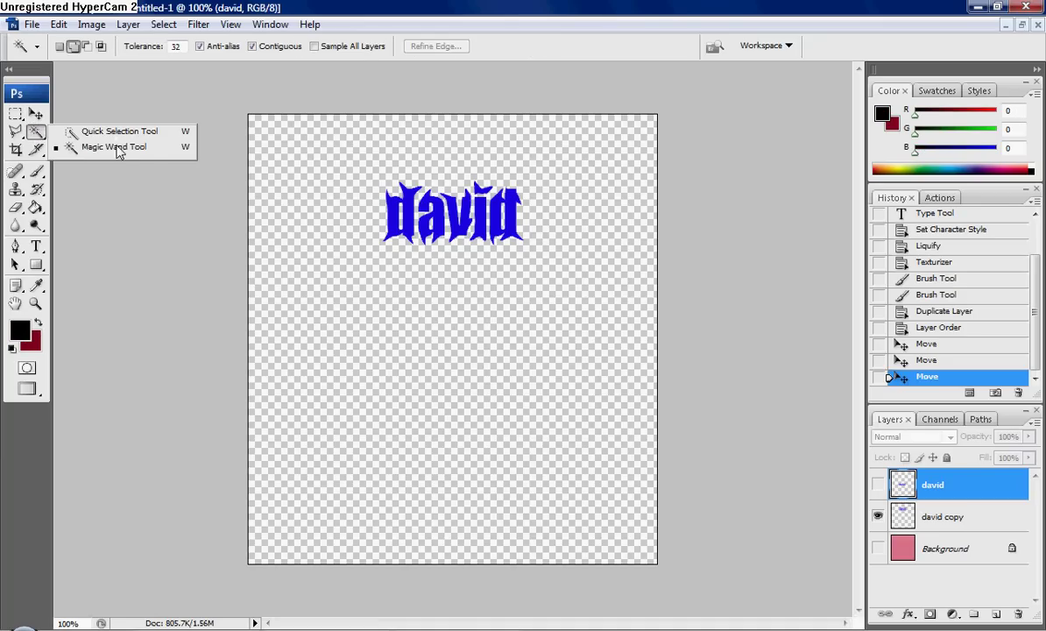
{"action": "left_click", "coordinate": [118, 148]}
{"action": "left_click", "coordinate": [405, 191]}
{"action": "left_click", "coordinate": [429, 200]}
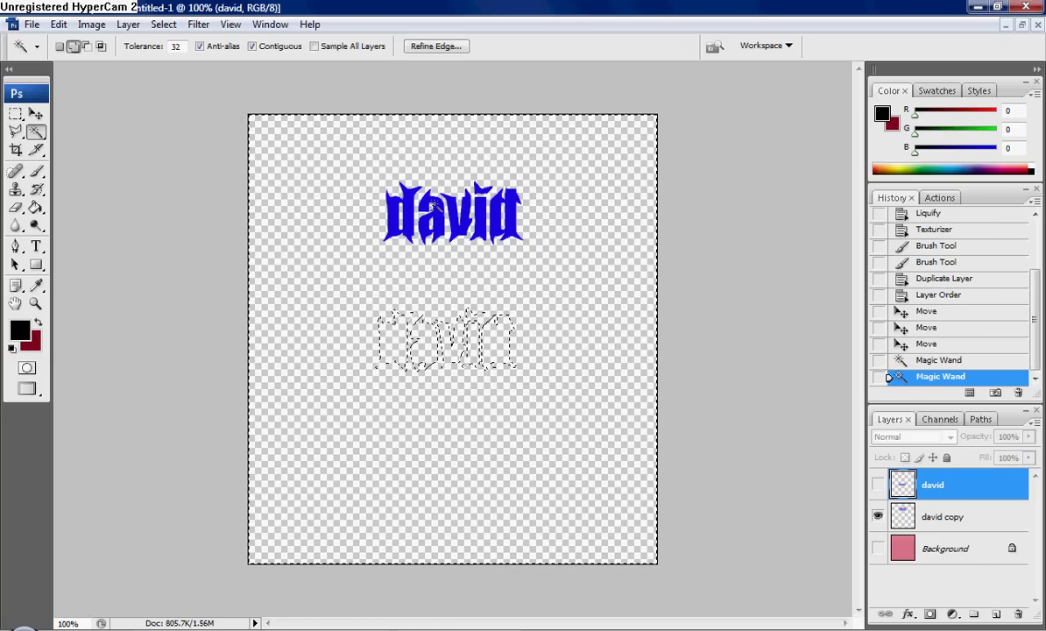
Toggle the text layers' visibility and undo the stray Magic Wand selections
{"action": "left_click", "coordinate": [878, 485]}
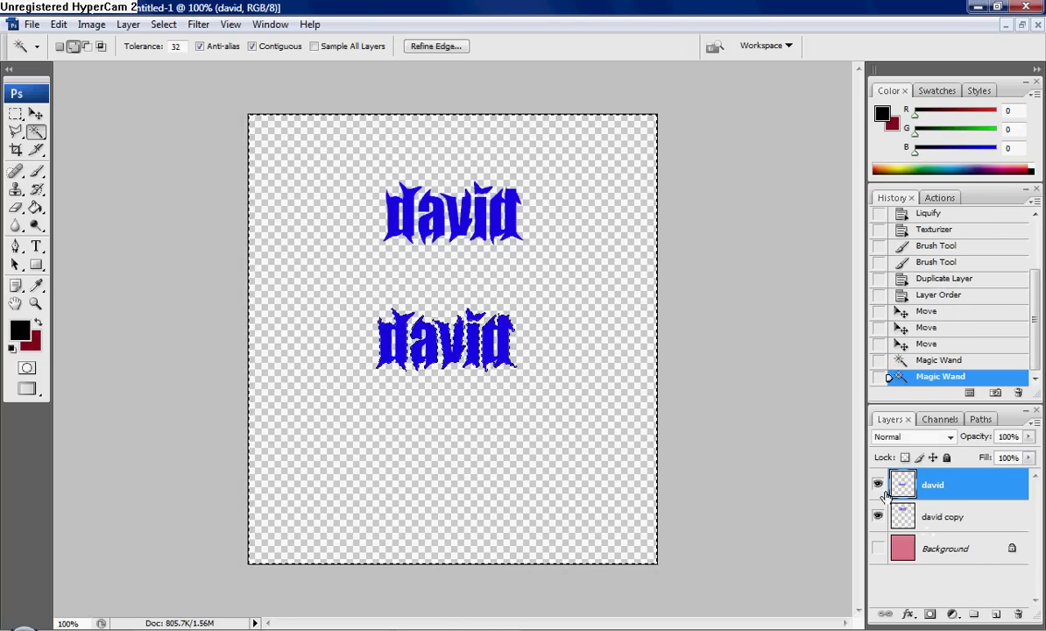
{"action": "left_click", "coordinate": [878, 485]}
{"action": "left_click", "coordinate": [878, 517]}
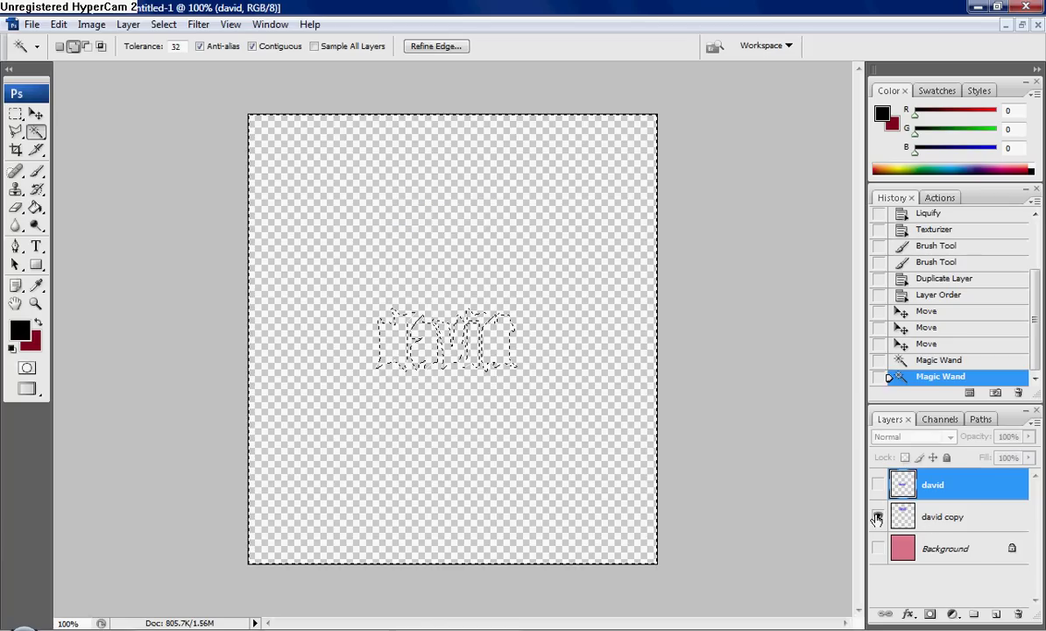
{"action": "left_click", "coordinate": [878, 517]}
{"action": "left_click", "coordinate": [59, 25]}
{"action": "left_click", "coordinate": [71, 42]}
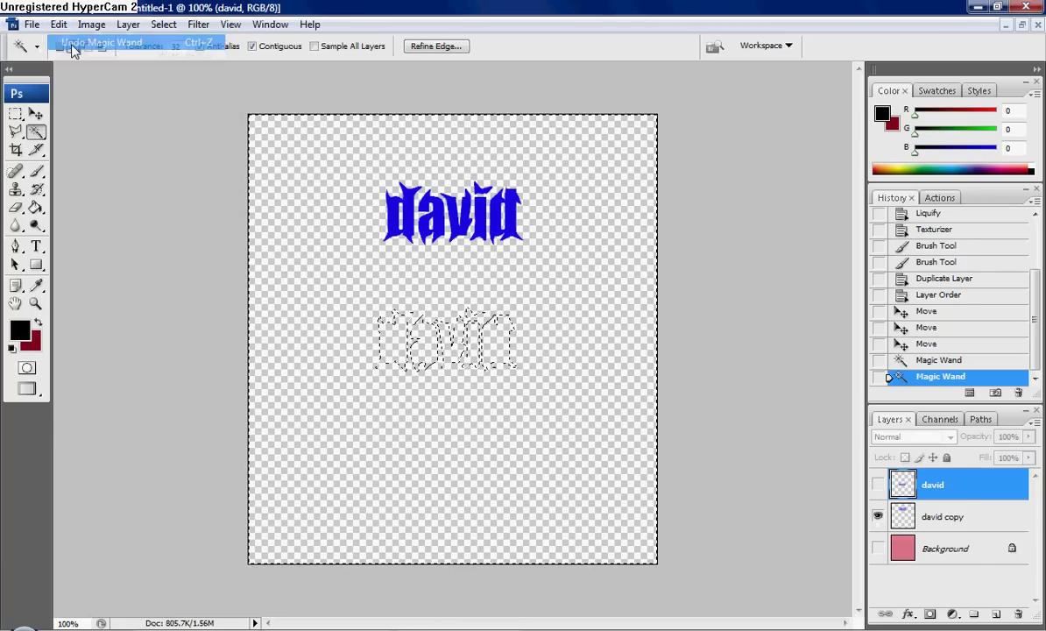
{"action": "left_click", "coordinate": [59, 25]}
{"action": "left_click", "coordinate": [88, 73]}
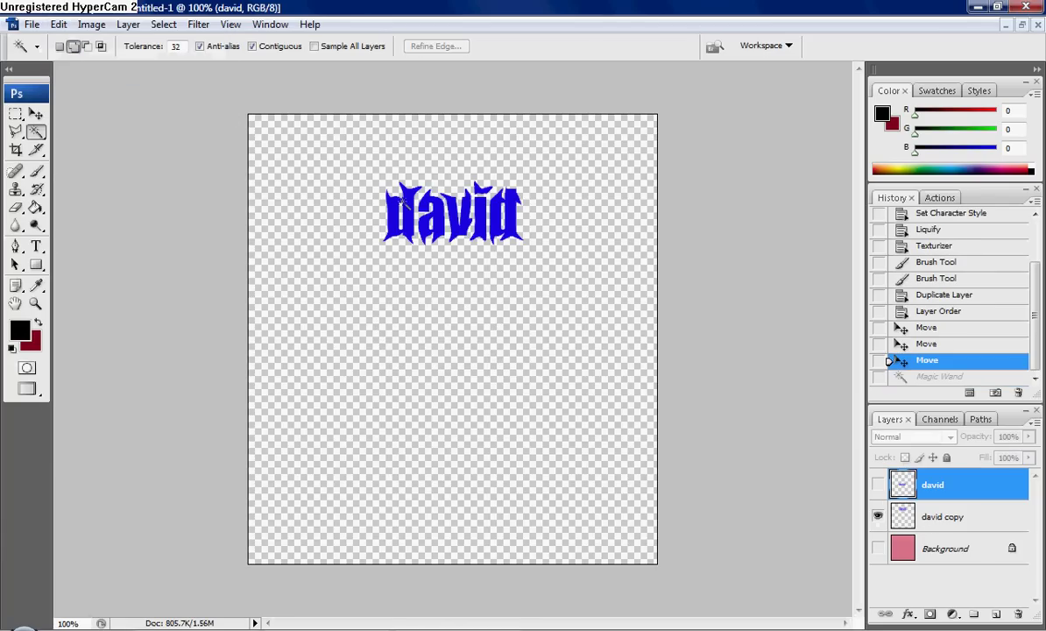
{"action": "left_click", "coordinate": [889, 377]}
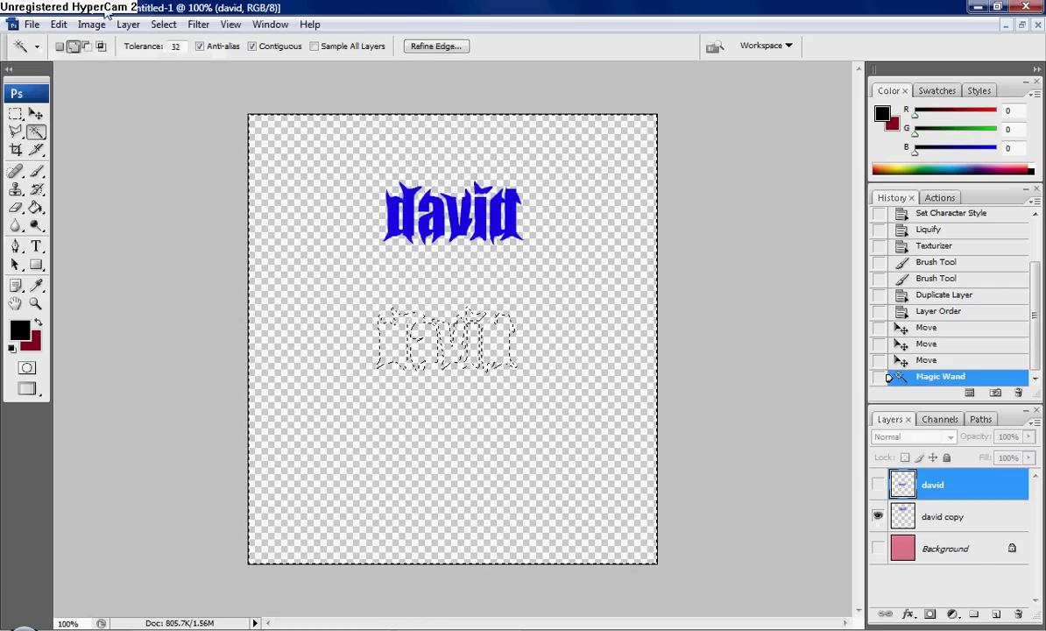
{"action": "left_click", "coordinate": [59, 25]}
{"action": "left_click", "coordinate": [71, 42]}
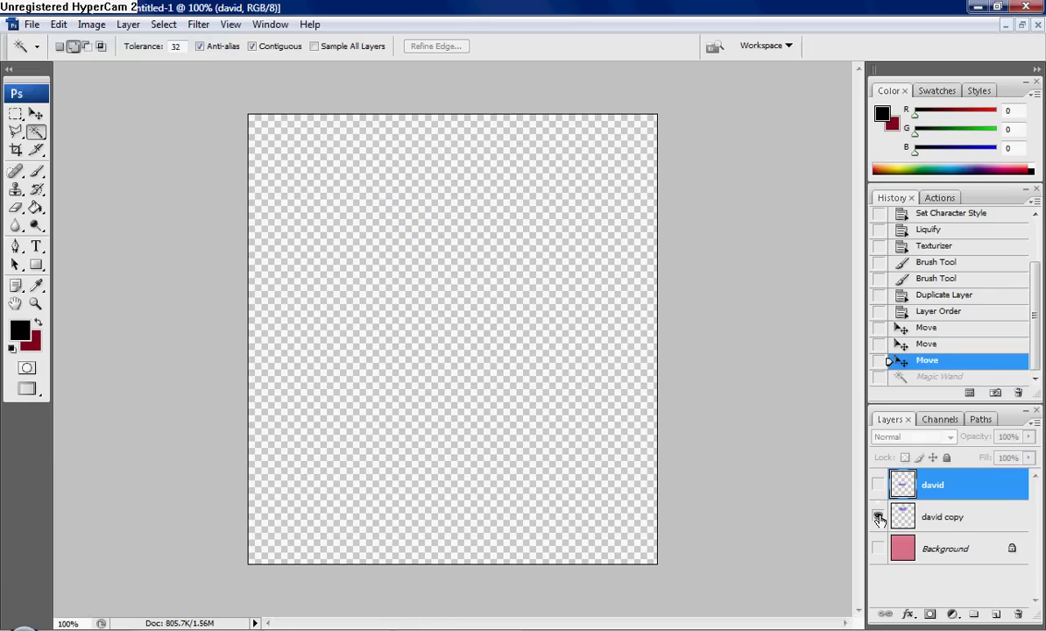
Show david, reselect the transparent area, hide david copy, and brush a stroke across the text top
{"action": "left_click", "coordinate": [878, 485]}
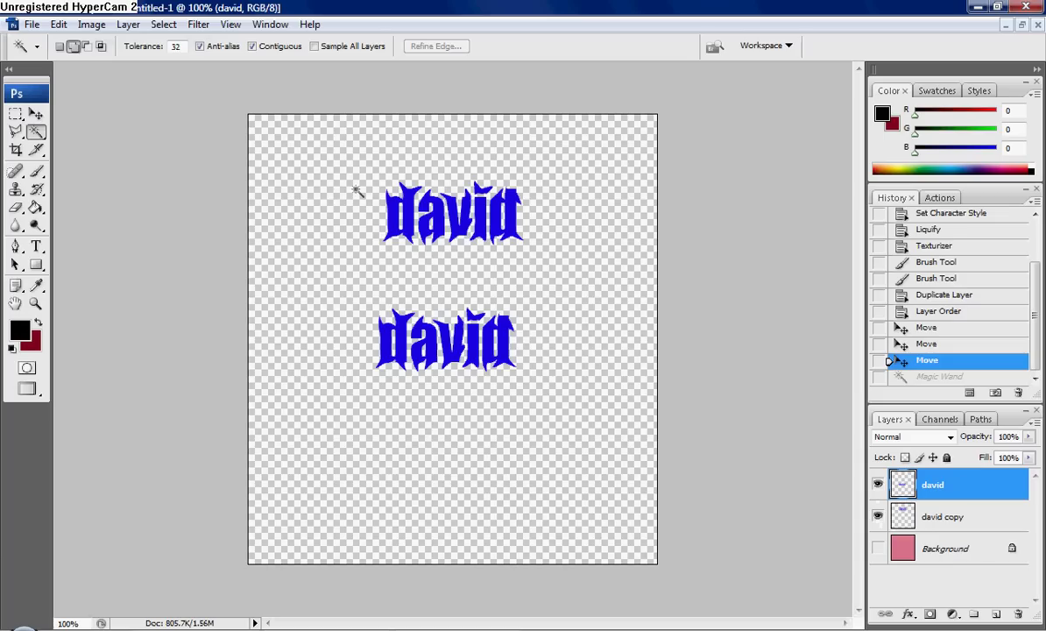
{"action": "left_click", "coordinate": [387, 203]}
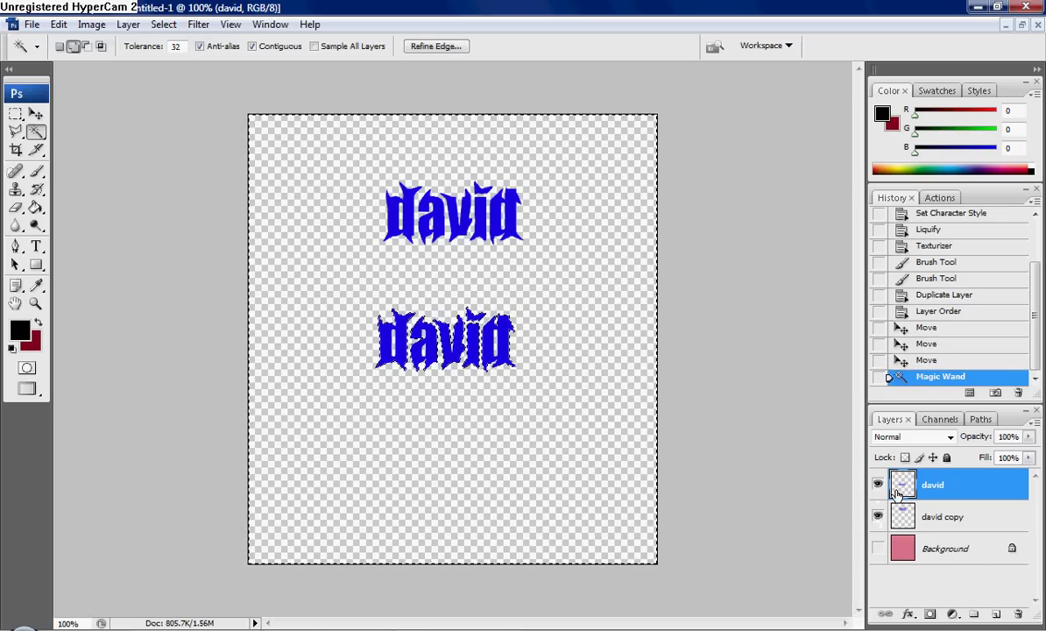
{"action": "left_click", "coordinate": [878, 517]}
{"action": "left_click", "coordinate": [878, 517]}
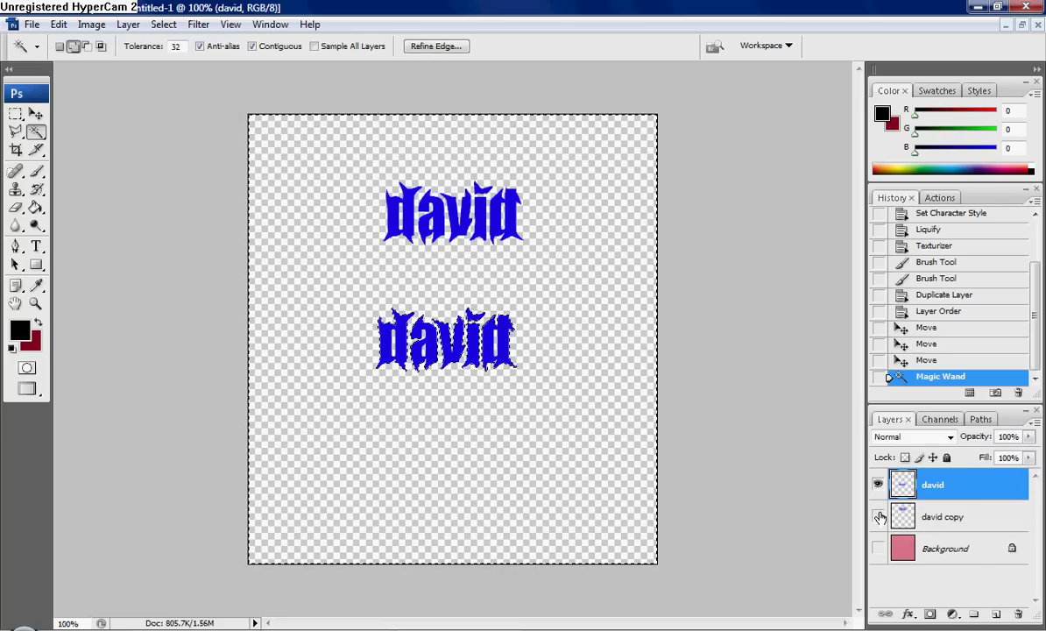
{"action": "left_click", "coordinate": [878, 517]}
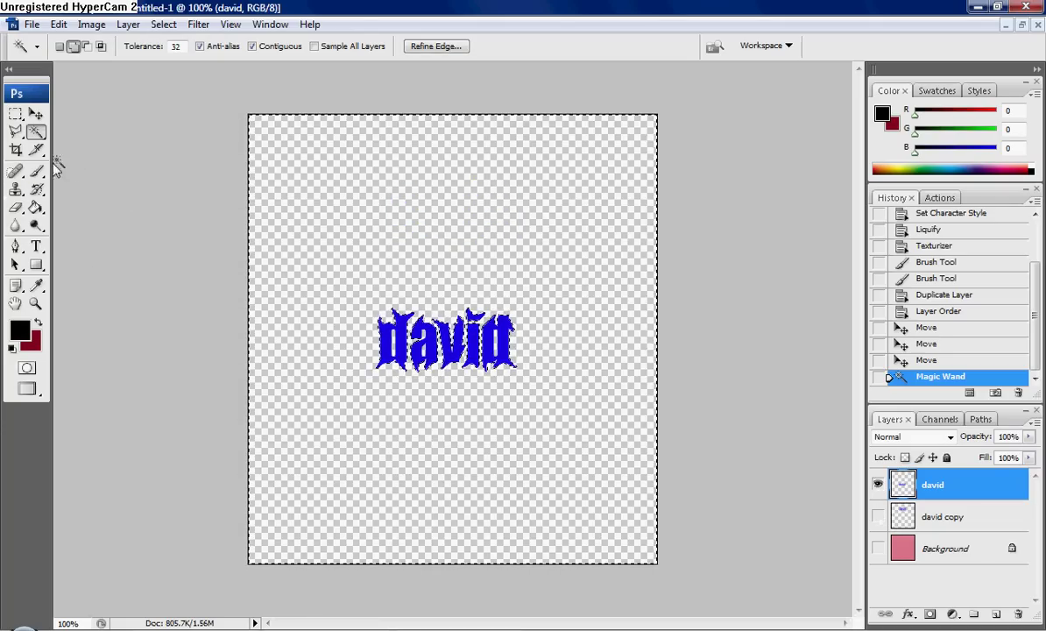
{"action": "key", "text": "b"}
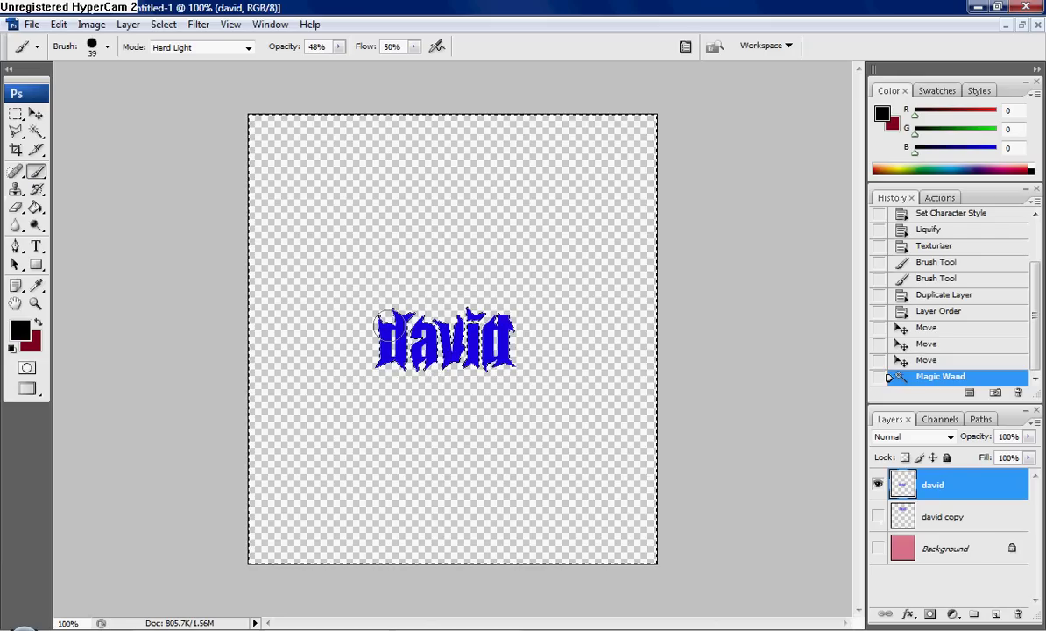
{"action": "mouse_move", "coordinate": [385, 325]}
{"action": "left_mouse_down"}
{"action": "mouse_move", "coordinate": [377, 307]}
{"action": "mouse_move", "coordinate": [438, 308]}
{"action": "mouse_move", "coordinate": [518, 341]}
{"action": "left_mouse_up"}
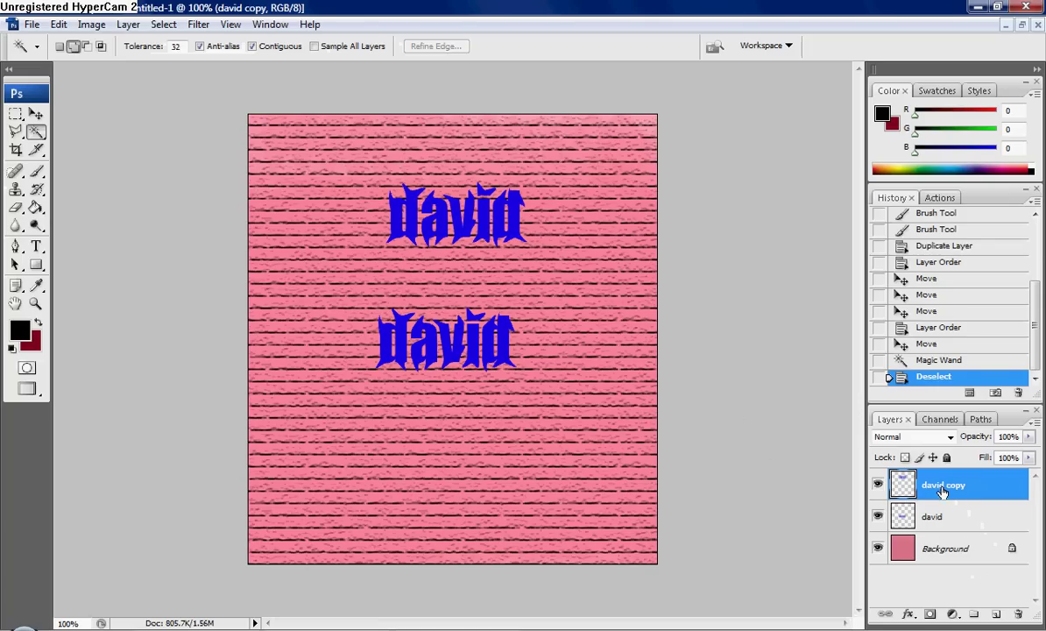
Hide the david and Background layers and switch to the Magic Wand
{"action": "left_click", "coordinate": [878, 516]}
{"action": "left_click", "coordinate": [878, 549]}
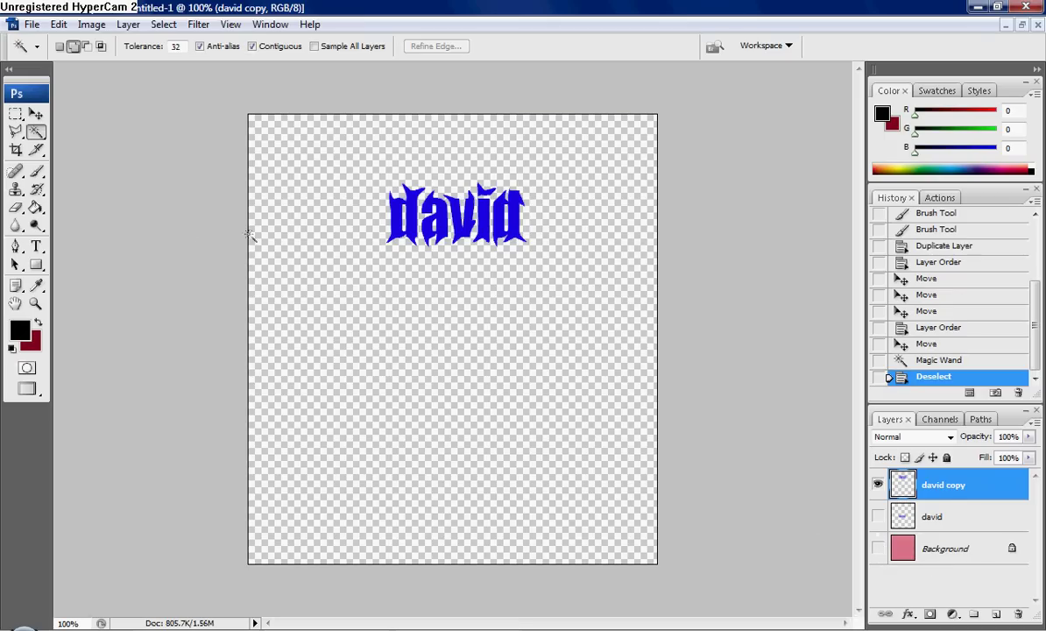
{"action": "left_click", "coordinate": [36, 171]}
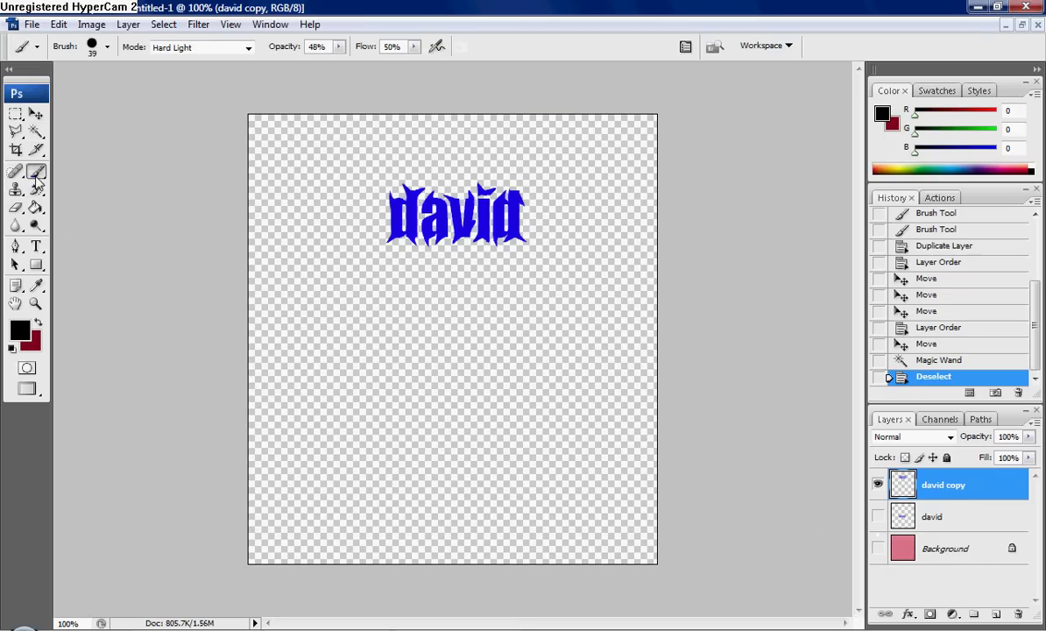
{"action": "left_click", "coordinate": [36, 131]}
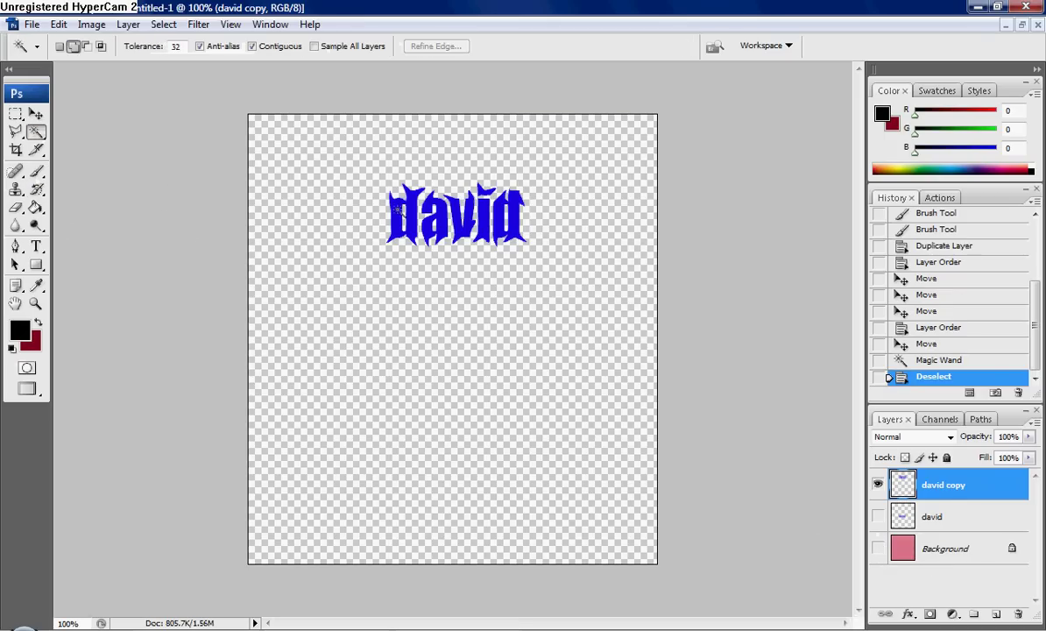
Magic Wand-select each letter of the upper 'david copy' text
{"action": "left_click", "coordinate": [397, 208]}
{"action": "left_click", "coordinate": [414, 204]}
{"action": "left_click", "coordinate": [426, 209]}
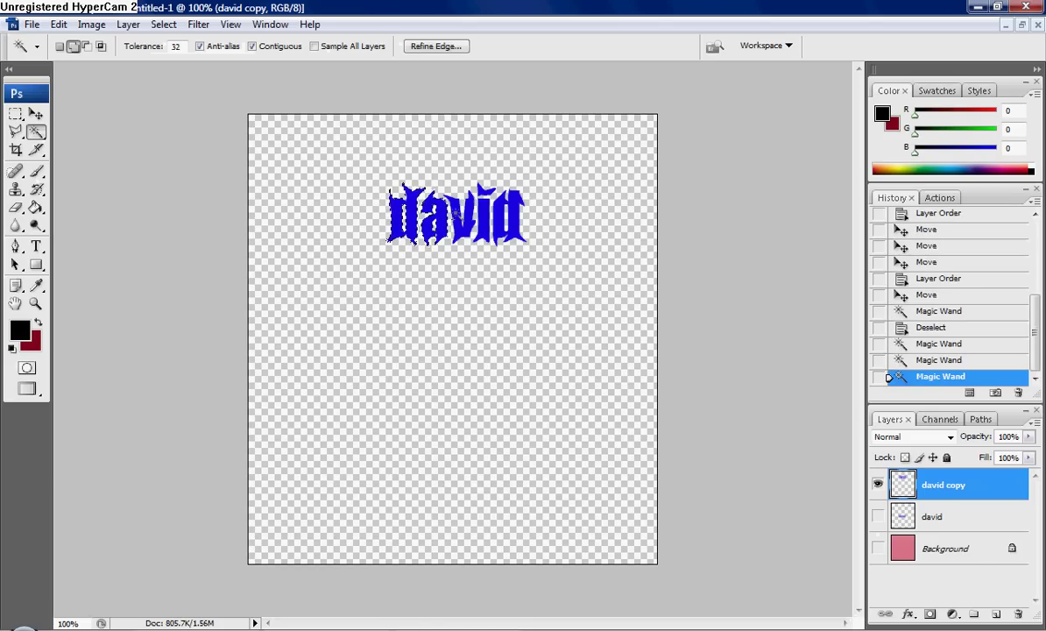
{"action": "left_click", "coordinate": [453, 210]}
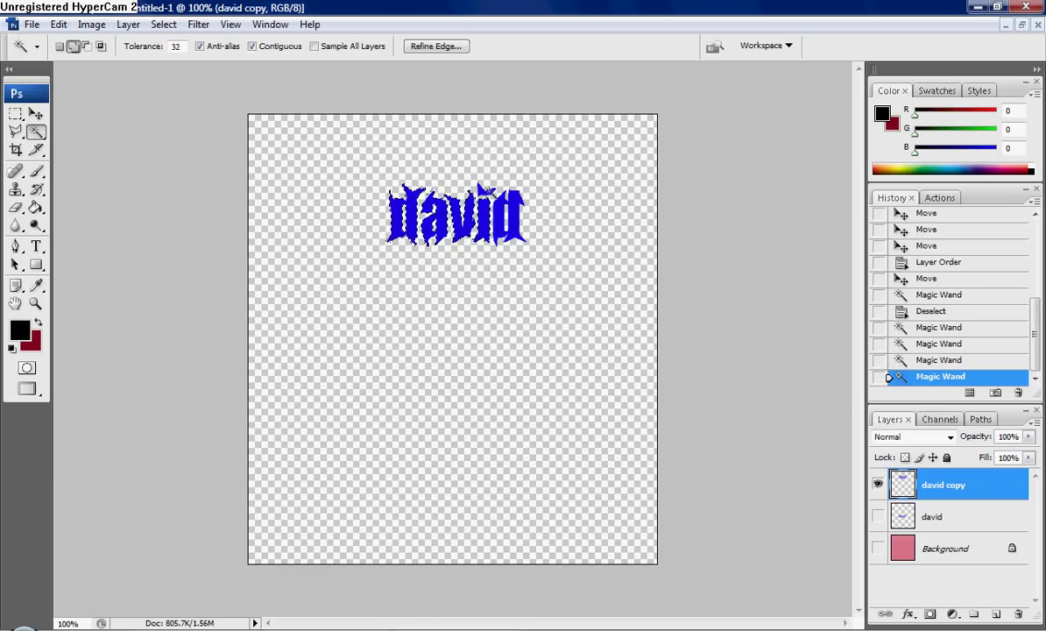
{"action": "left_click", "coordinate": [507, 199]}
{"action": "left_click", "coordinate": [515, 201]}
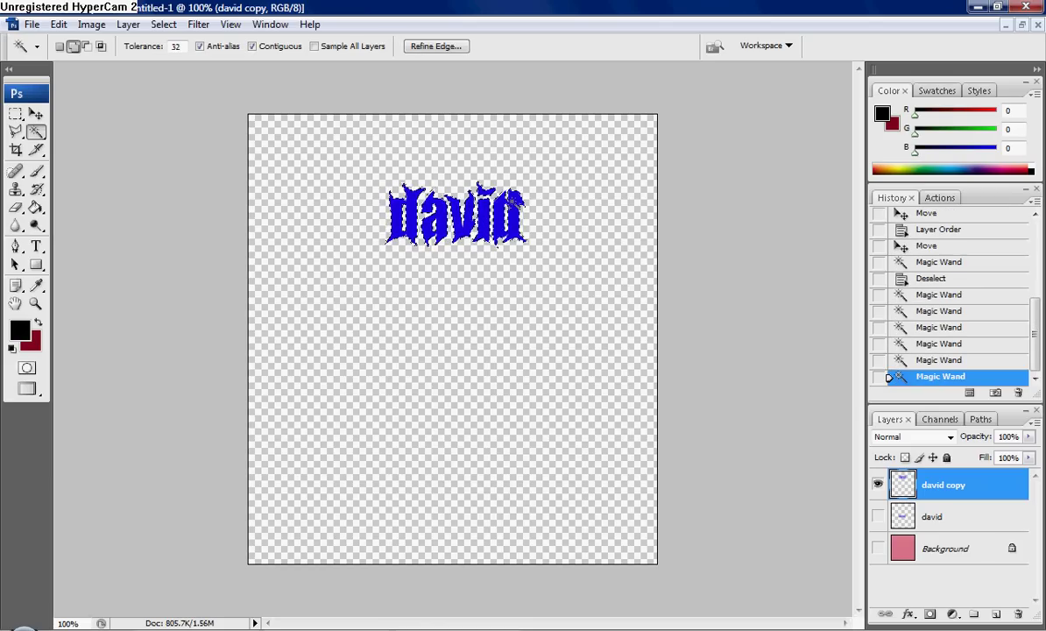
Paint over the selected upper 'david' letters with the black brush until no blue remains
{"action": "left_click", "coordinate": [36, 171]}
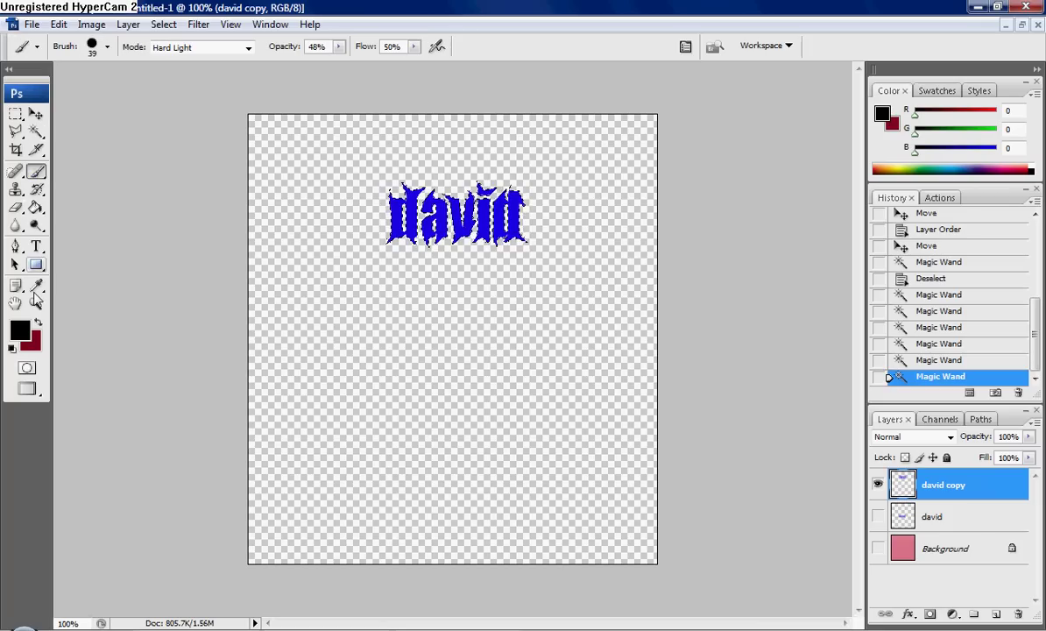
{"action": "left_click_drag", "start_coordinate": [395, 214], "coordinate": [548, 216]}
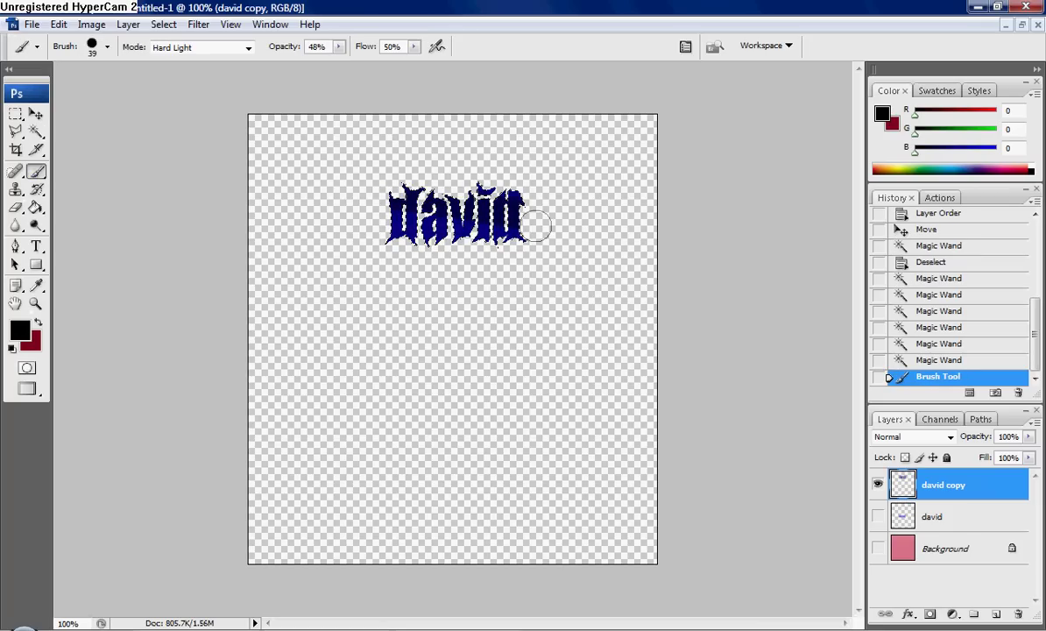
{"action": "left_click_drag", "start_coordinate": [589, 194], "coordinate": [360, 189]}
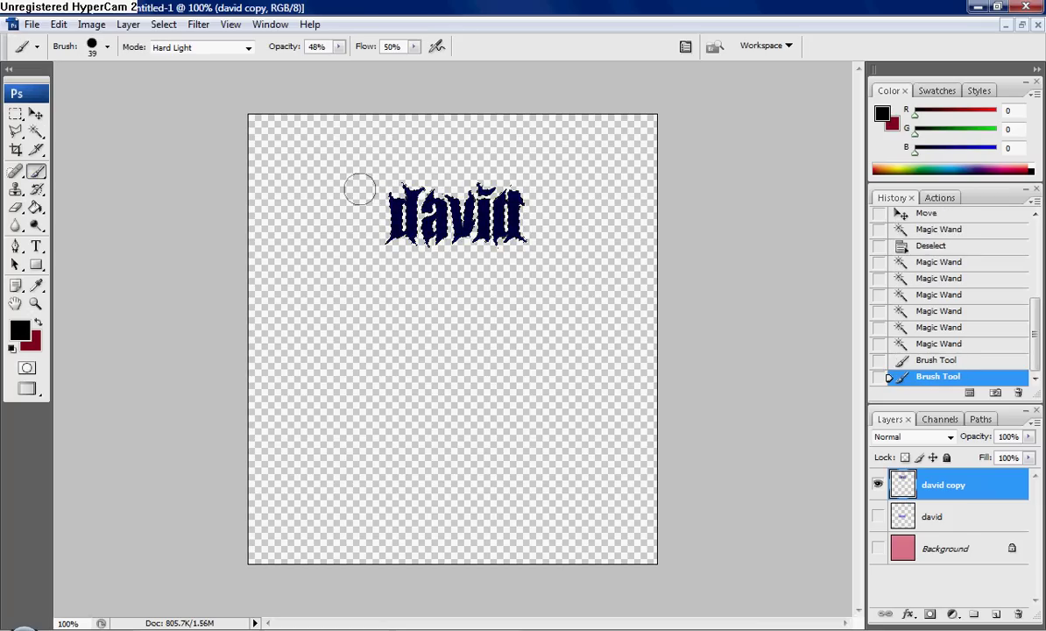
{"action": "mouse_move", "coordinate": [541, 235]}
{"action": "left_mouse_down"}
{"action": "mouse_move", "coordinate": [469, 214]}
{"action": "mouse_move", "coordinate": [324, 190]}
{"action": "left_mouse_up"}
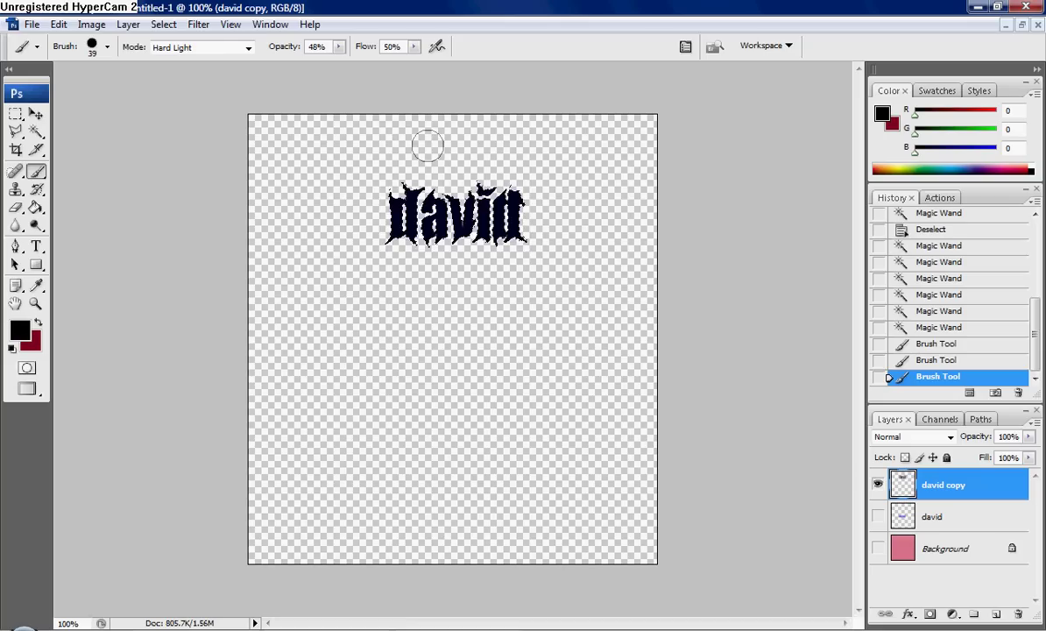
Deselect, then show the blue 'david' layer and the pink brick background
{"action": "left_click", "coordinate": [36, 132]}
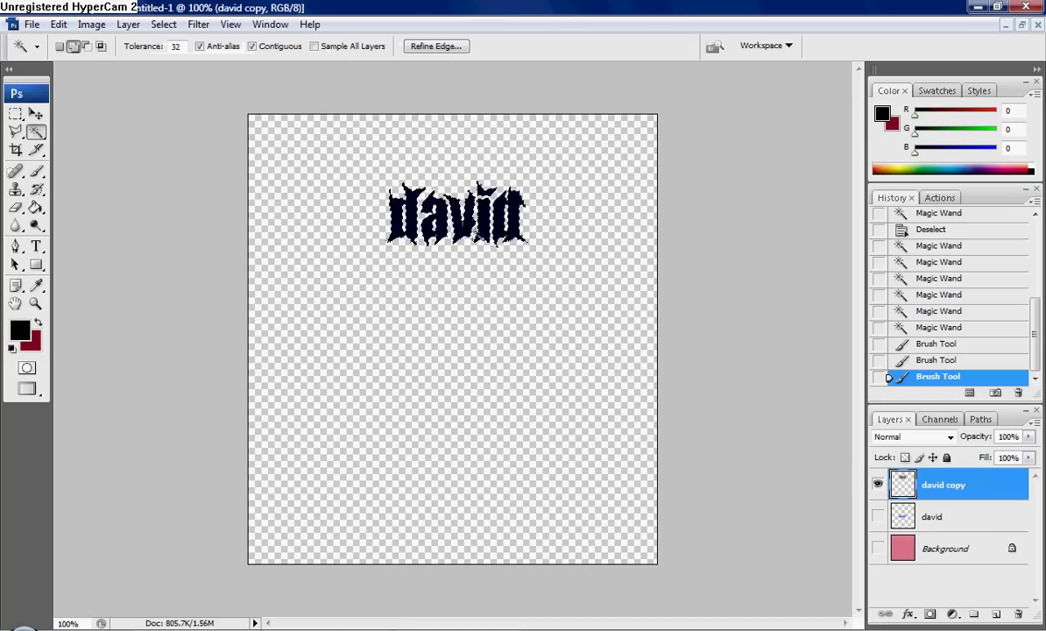
{"action": "right_click", "coordinate": [419, 210]}
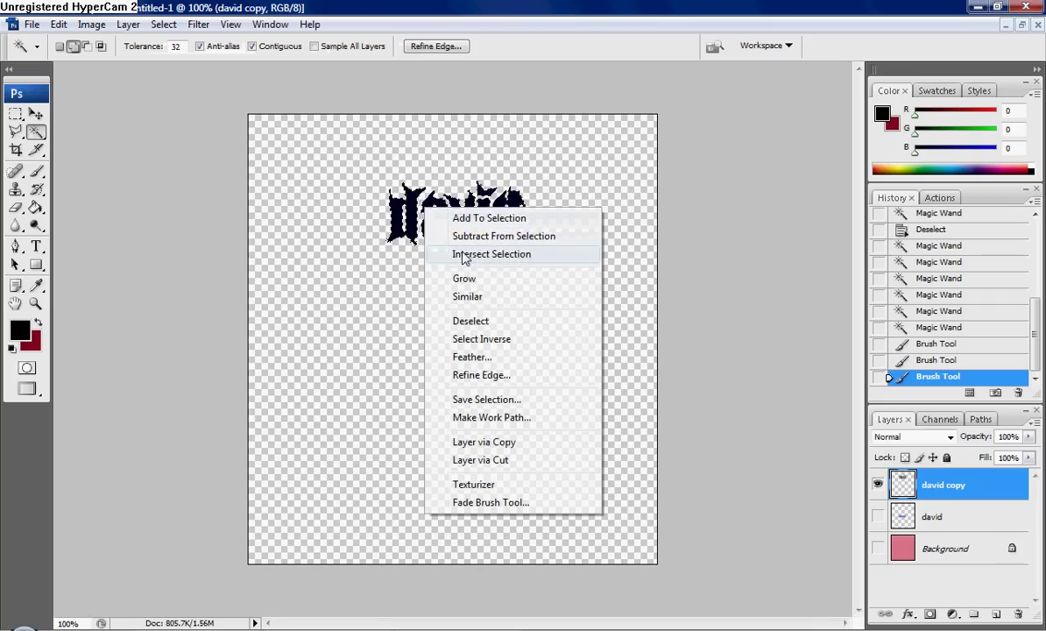
{"action": "left_click", "coordinate": [470, 321]}
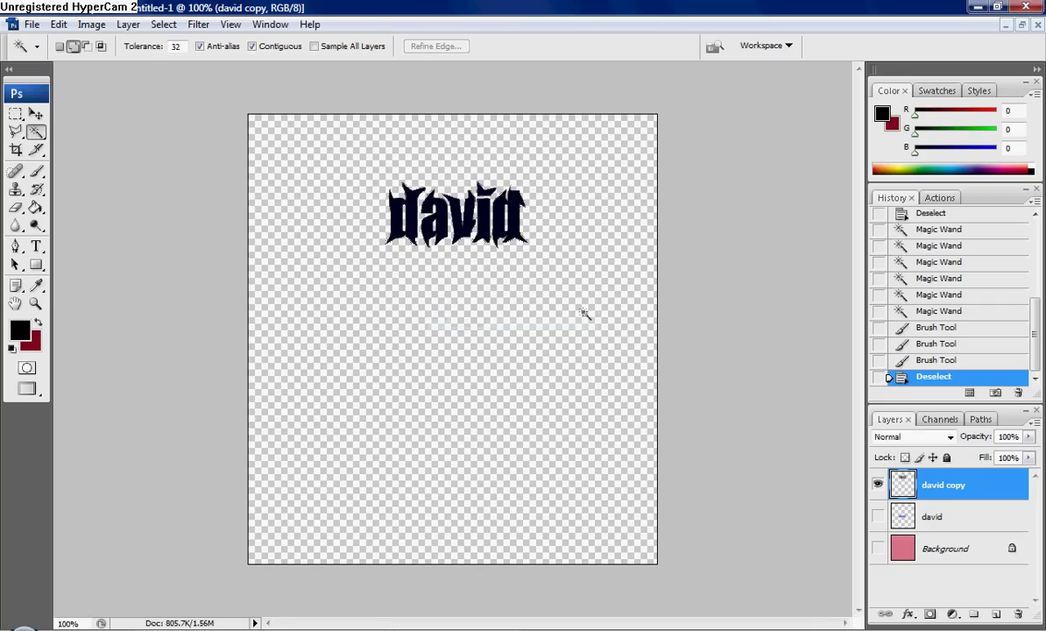
{"action": "left_click", "coordinate": [879, 517]}
{"action": "left_click", "coordinate": [878, 548]}
Put 'david copy' below 'david', deselect, and offset the black text behind the blue as a shadow
{"action": "left_click_drag", "start_coordinate": [927, 487], "coordinate": [927, 527]}
{"action": "left_click", "coordinate": [553, 243]}
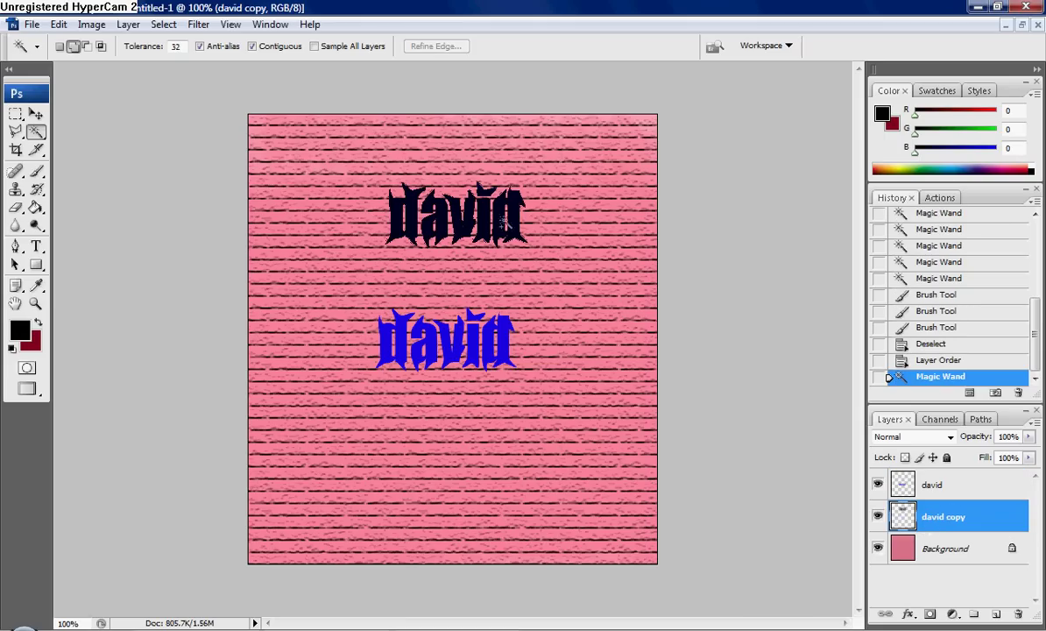
{"action": "right_click", "coordinate": [507, 206]}
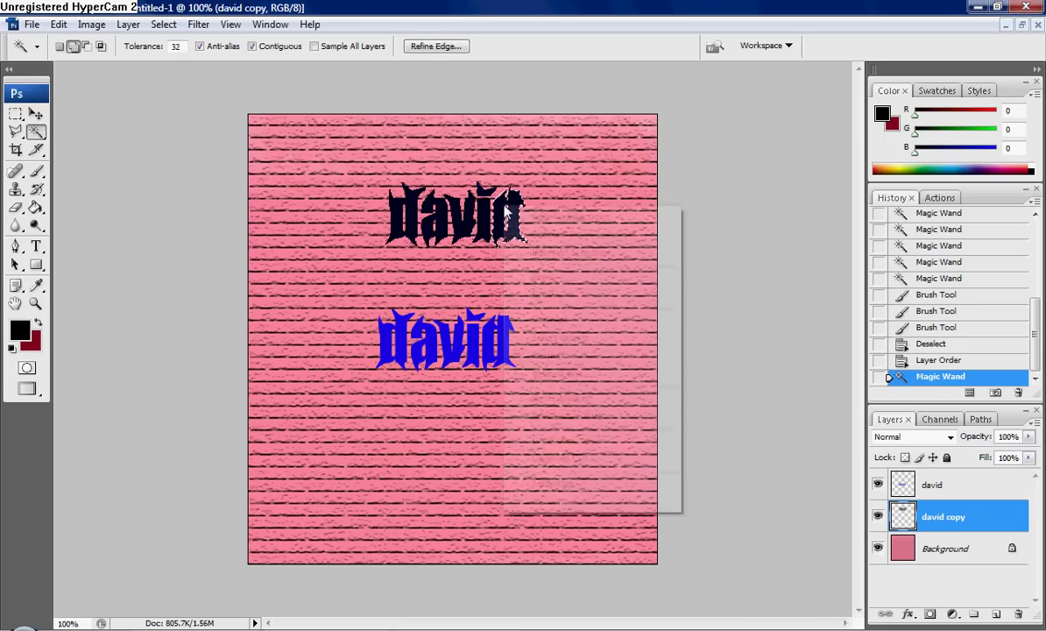
{"action": "left_click", "coordinate": [552, 317]}
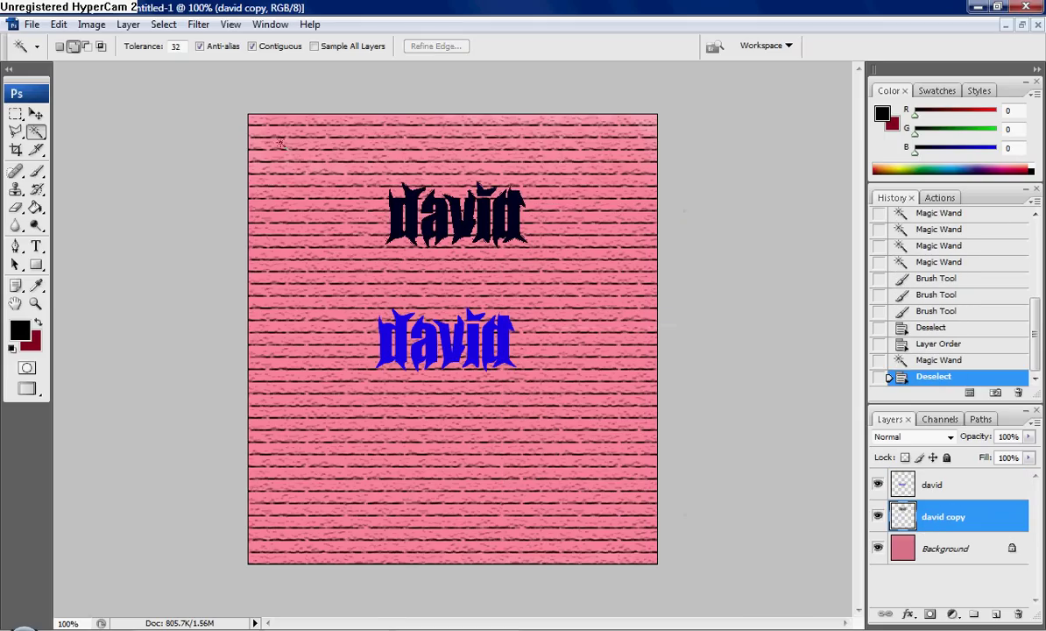
{"action": "left_click", "coordinate": [35, 114]}
{"action": "left_click_drag", "start_coordinate": [421, 225], "coordinate": [447, 337]}
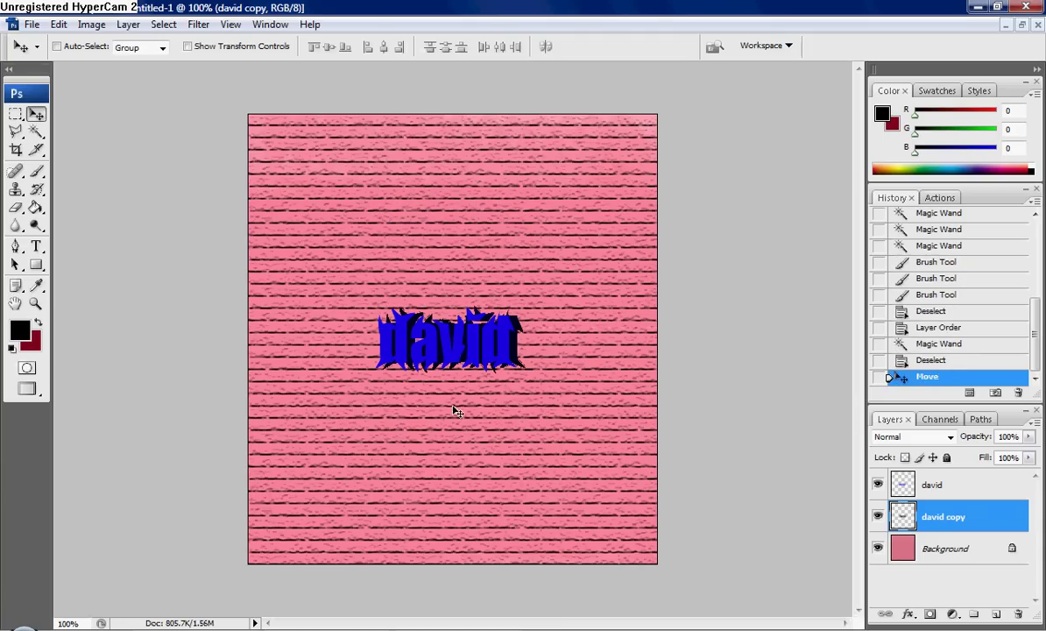